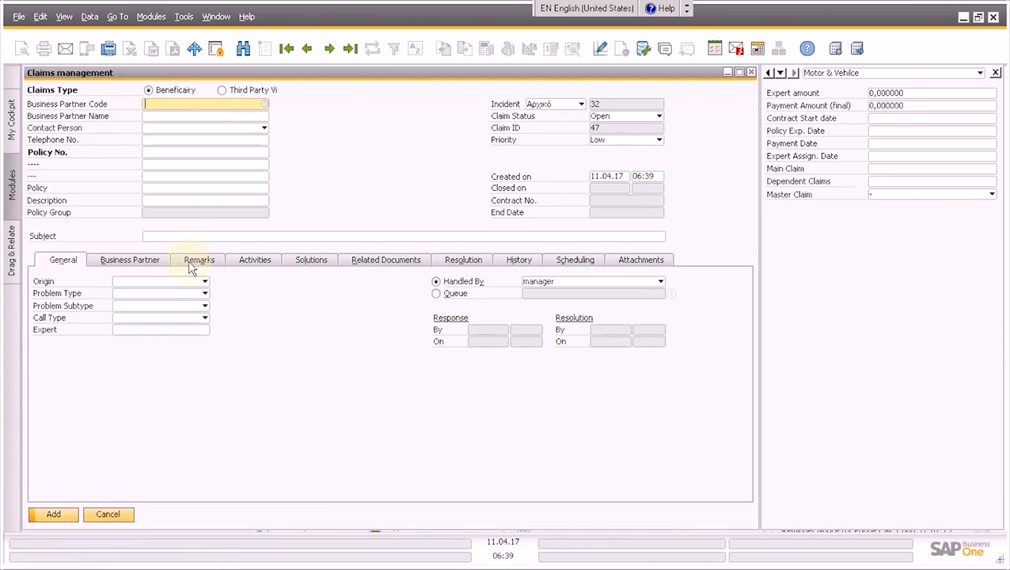
Step: Look up "car insurance" in the claim's description and select the Car Insurance Full Package policy
click(181, 202)
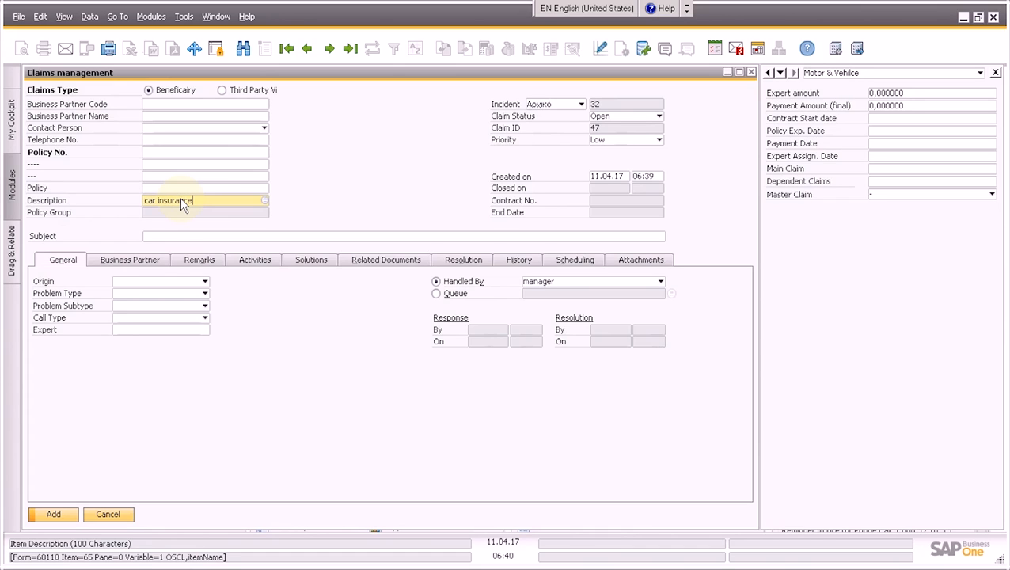
key(Tab)
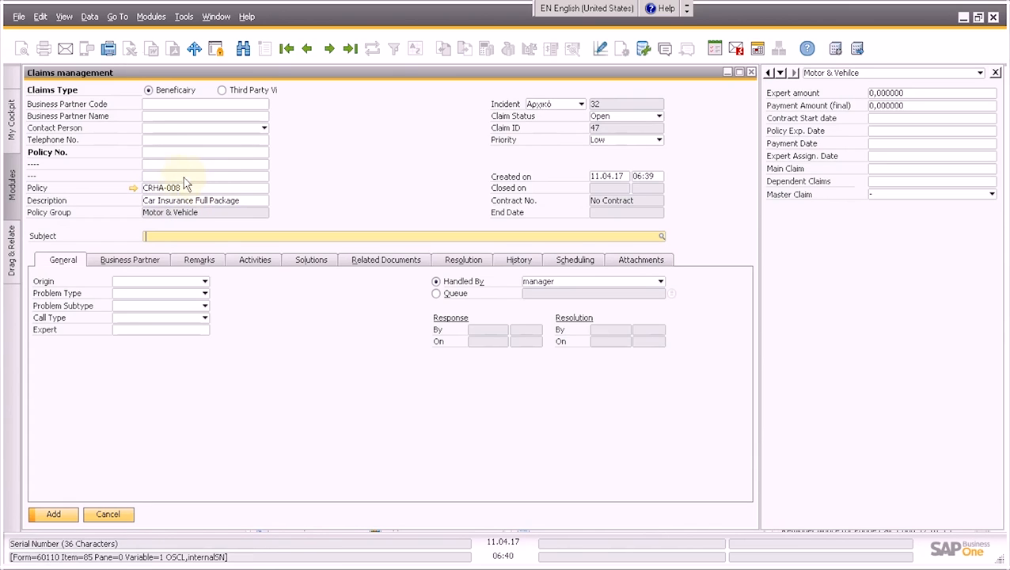
Step: Search for the customer in the business partner name, select the matching partner and dismiss the contract warning
click(166, 117)
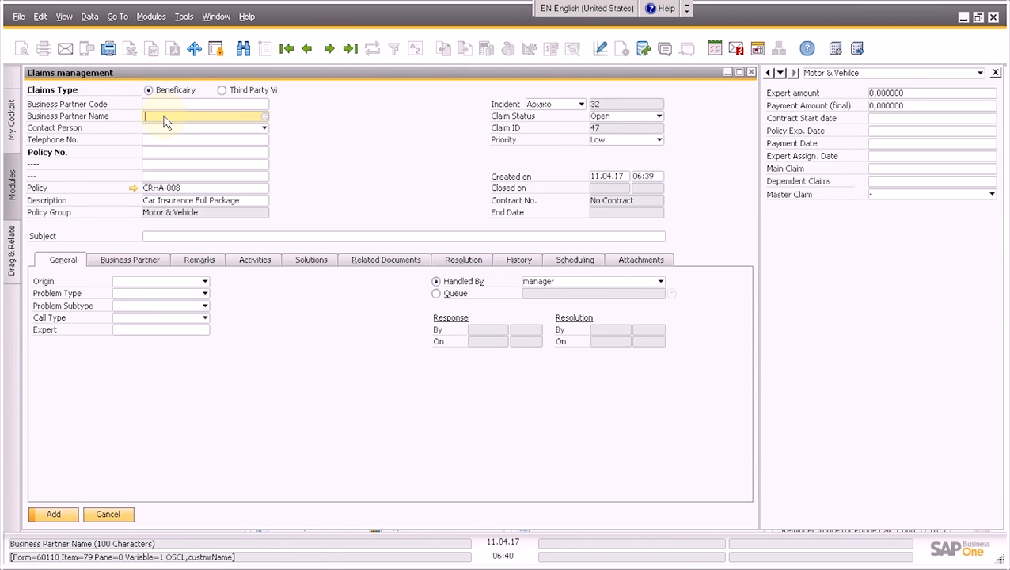
text(mari)
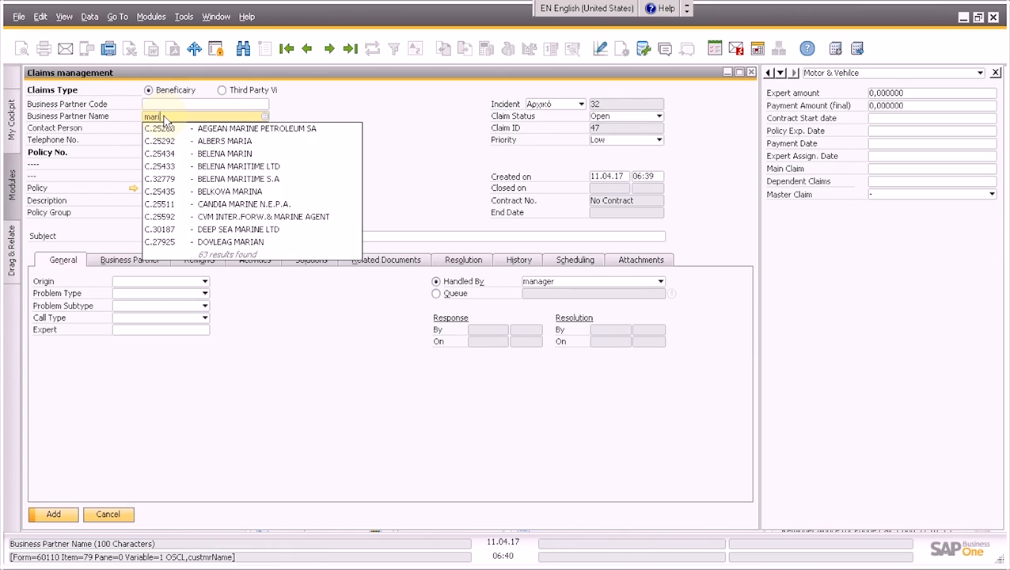
text(an)
text( t)
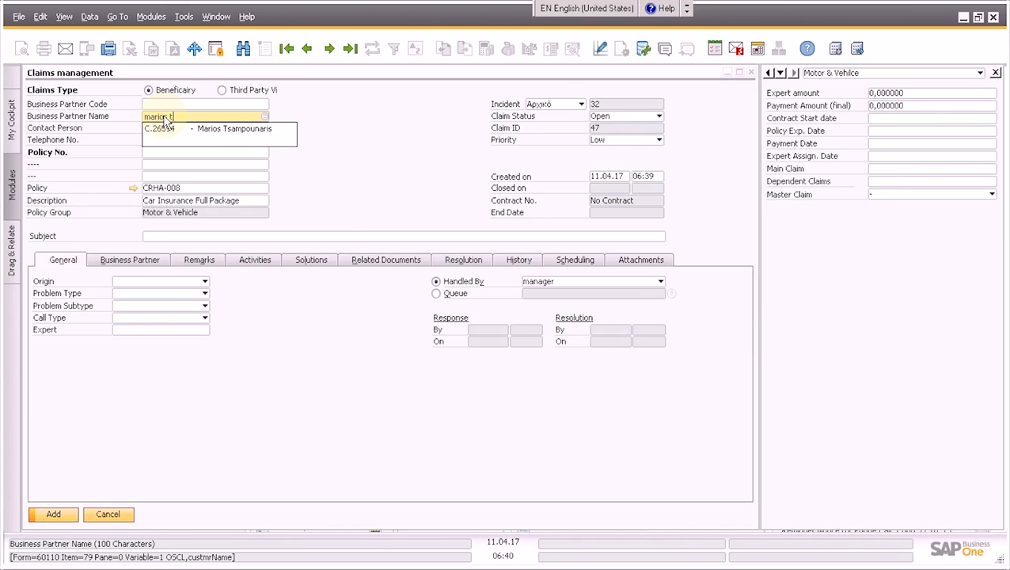
click(167, 128)
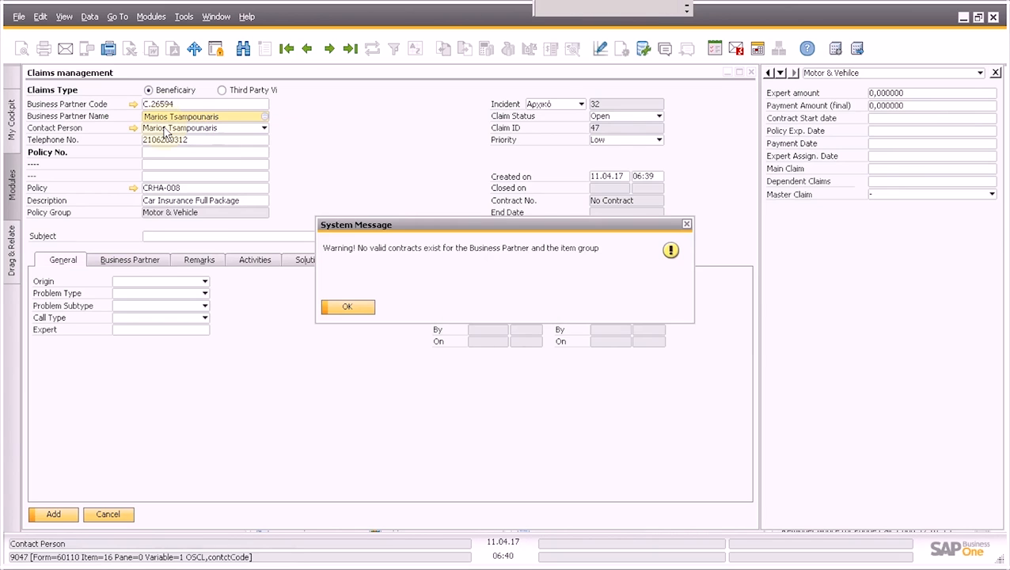
click(347, 307)
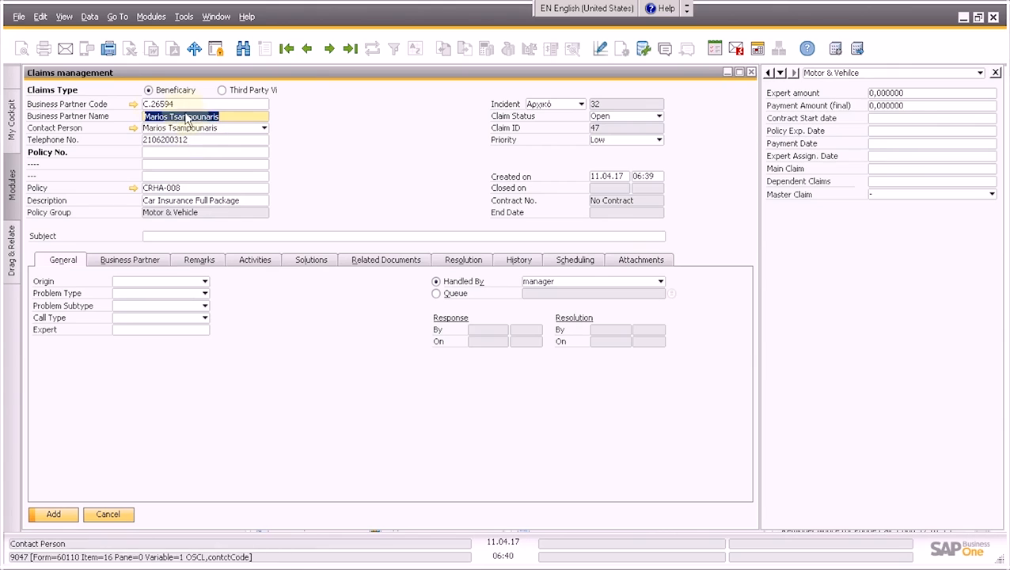
Step: Fill in the customer's policy number and set the claim subject to "Car Accident 11/04/2017"
click(157, 152)
click(265, 152)
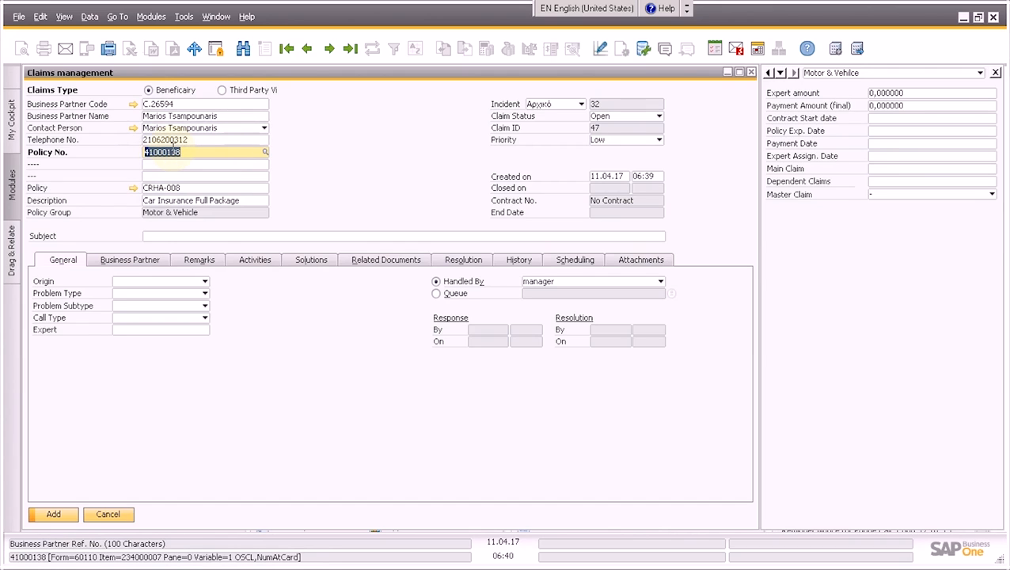
click(162, 236)
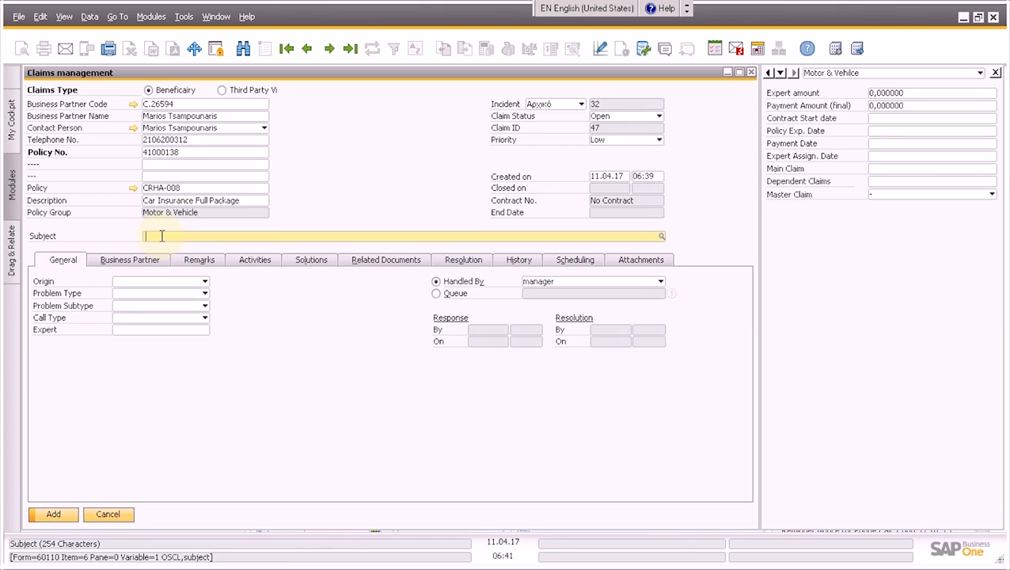
text(Car Accident 11/04/2017)
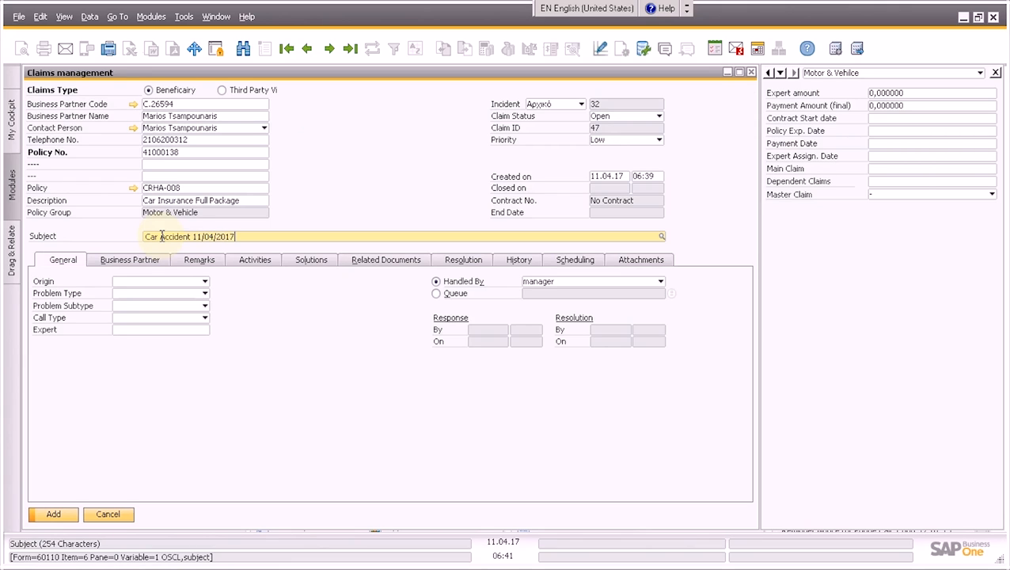
Step: Set the claim's origin to Telephone No., problem type to CAR ACCIDENT LOSSES and problem subtype to Inury & Damages
click(197, 282)
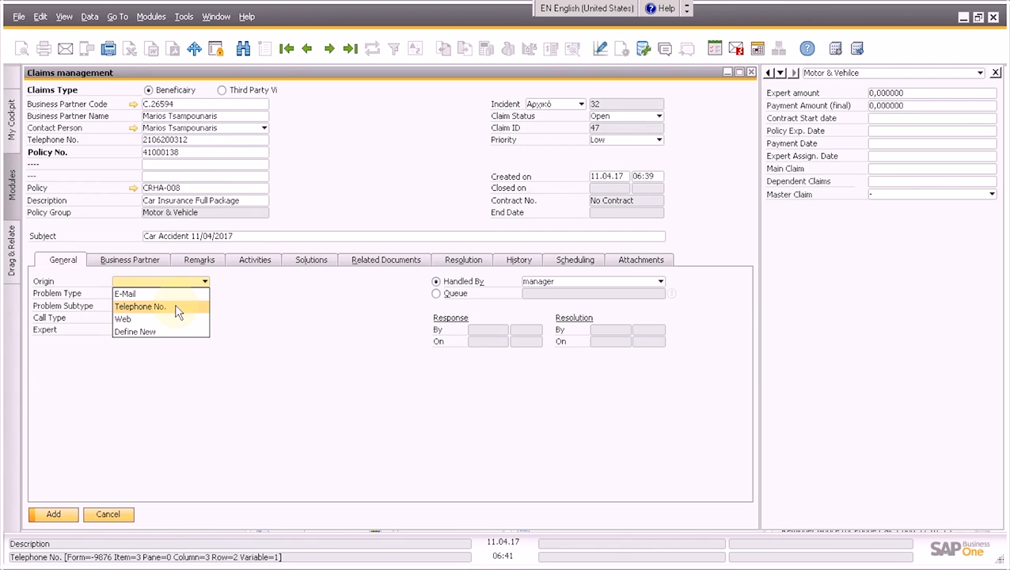
click(178, 307)
click(167, 296)
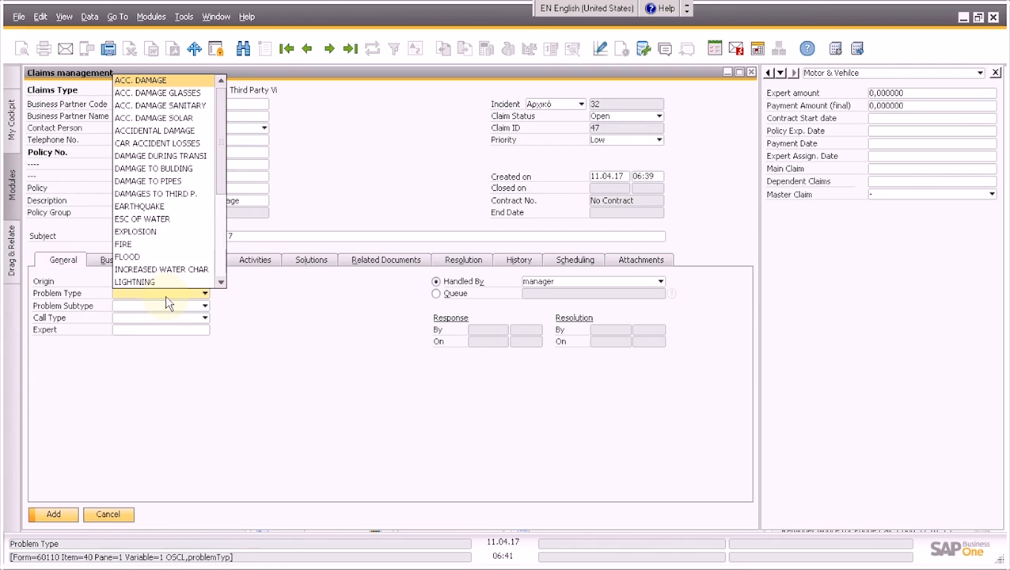
click(156, 142)
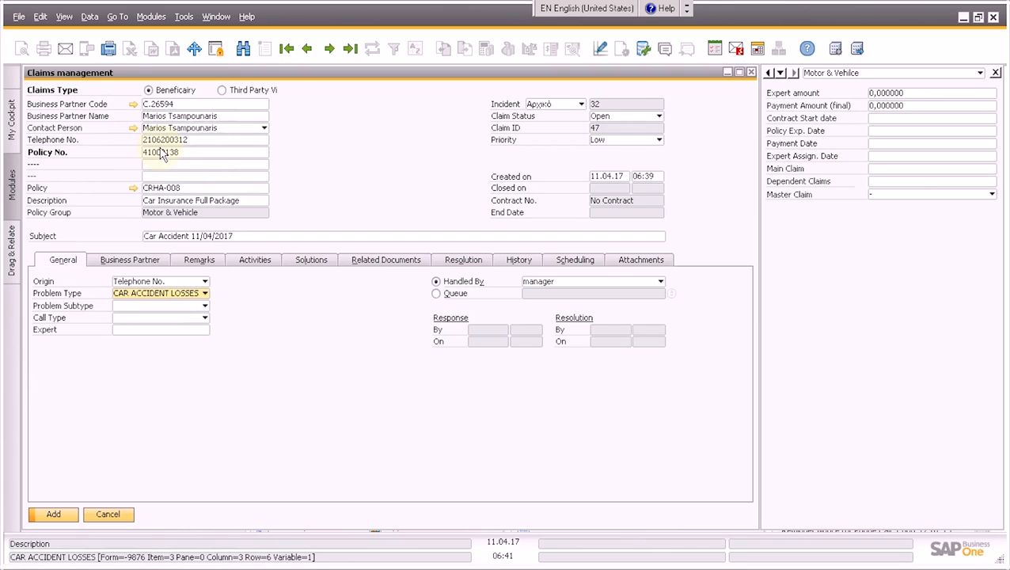
click(144, 310)
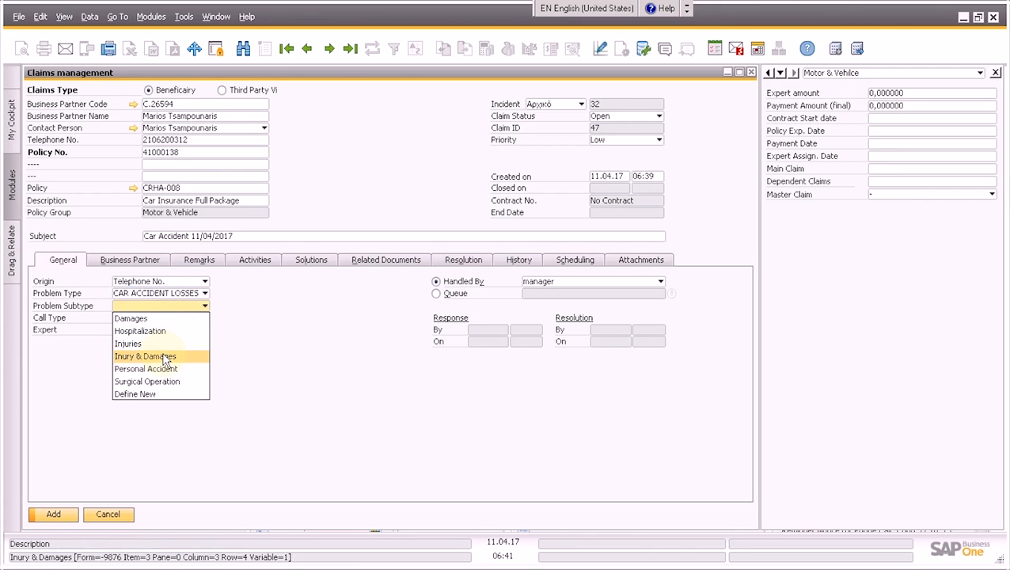
click(166, 360)
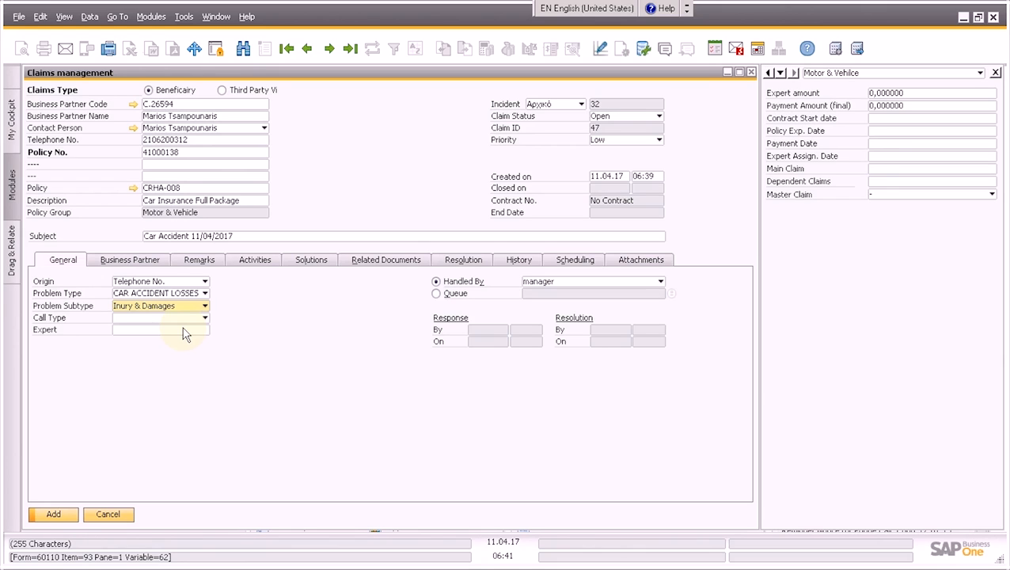
Step: Assign the second employee in the employee list as the claim's expert
click(184, 331)
click(205, 329)
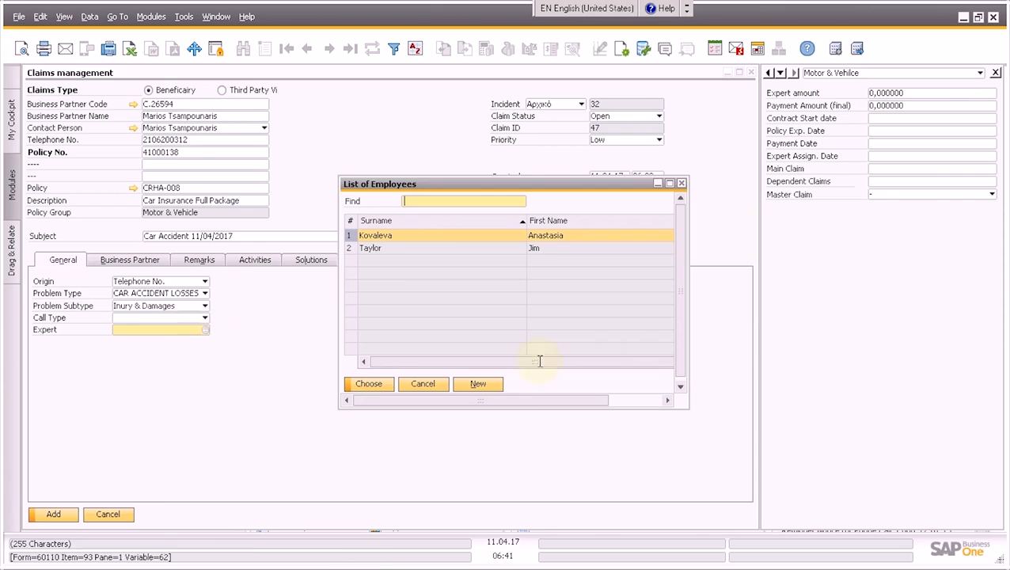
click(426, 250)
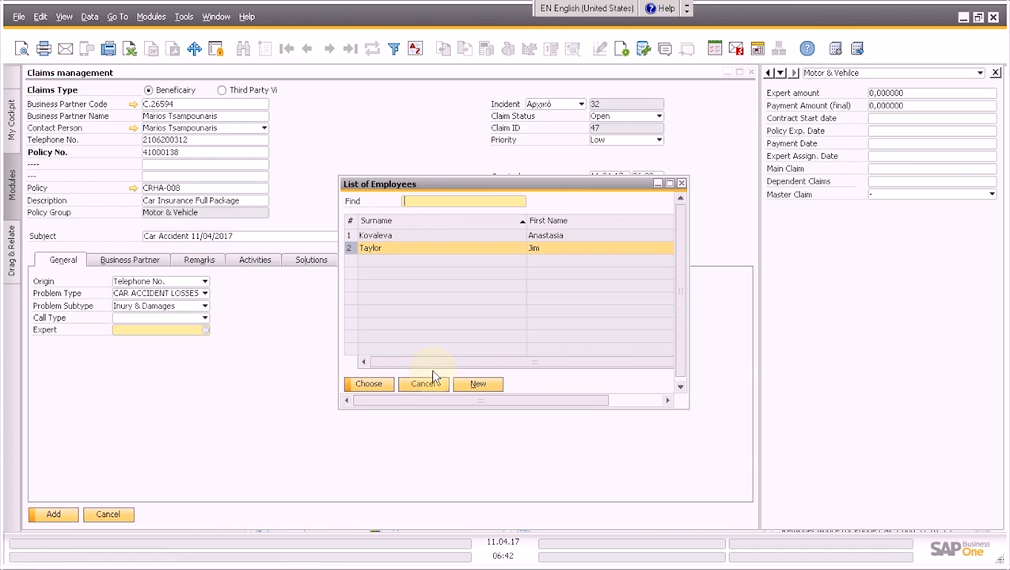
click(387, 382)
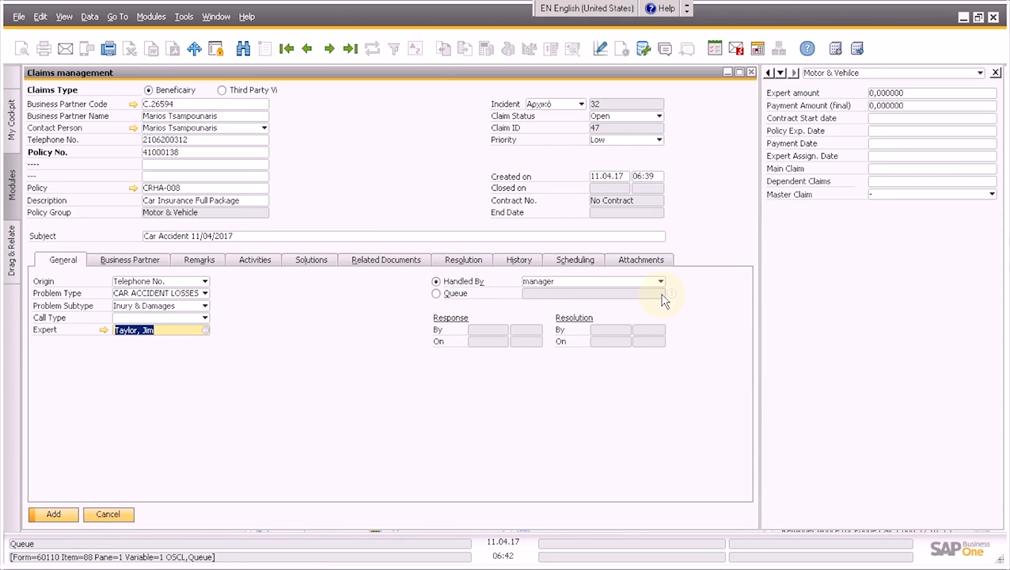
Step: Set the claim to be handled by the first user in the user list
click(559, 284)
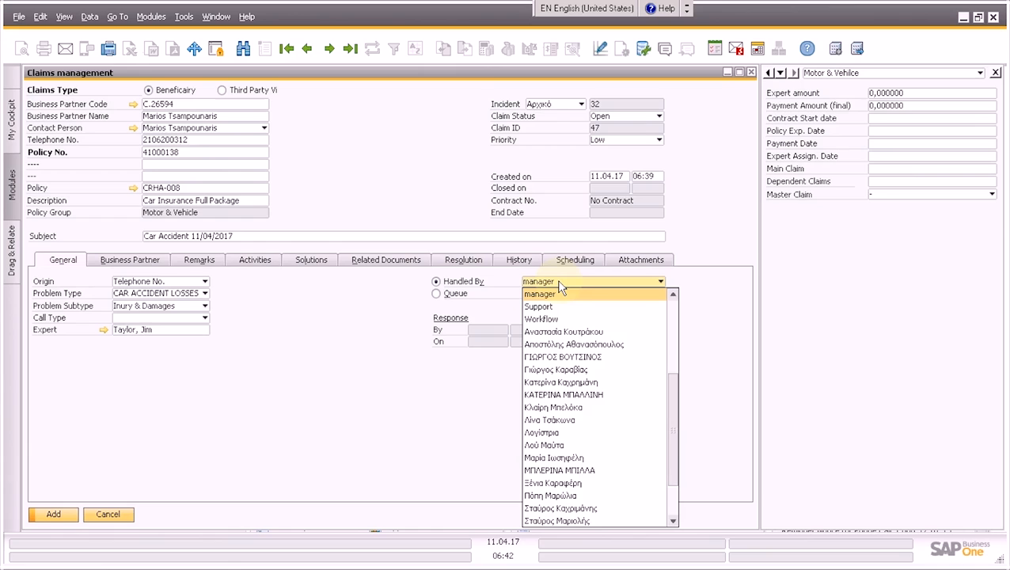
scroll(560, 287, up, 4)
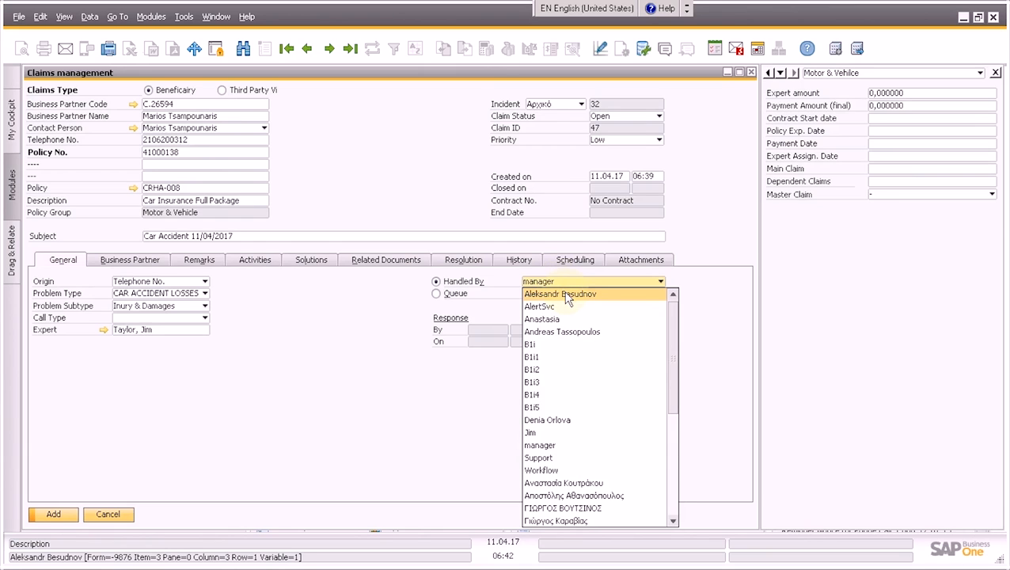
click(565, 294)
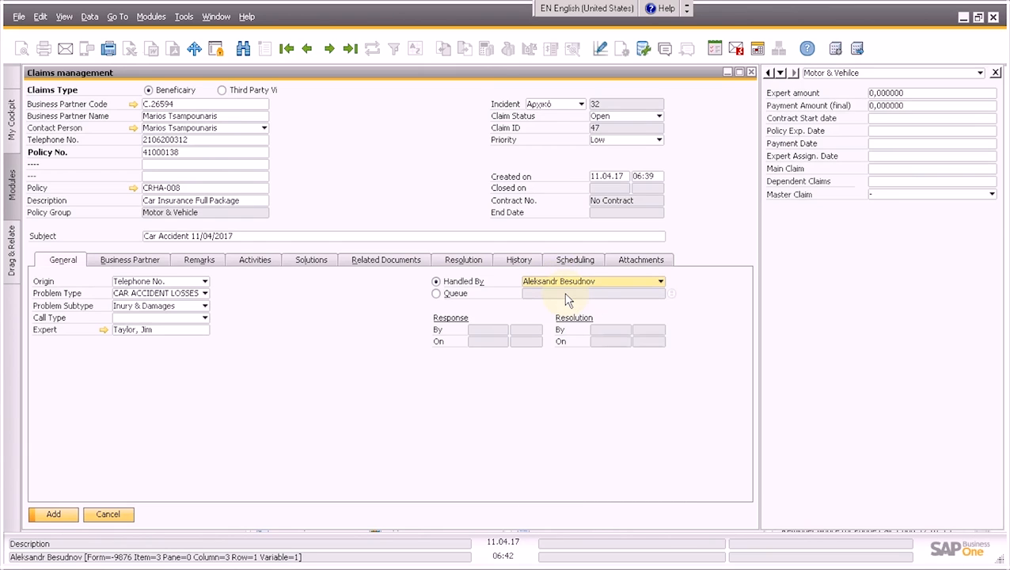
Step: Create a Task activity for the claim and assign it to the user account of the chosen expert
click(269, 268)
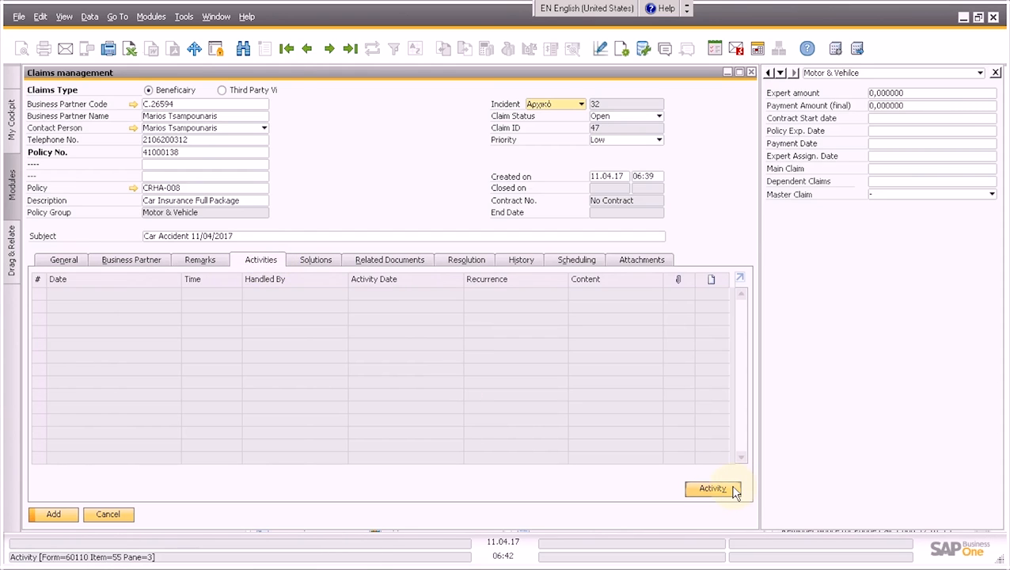
click(714, 488)
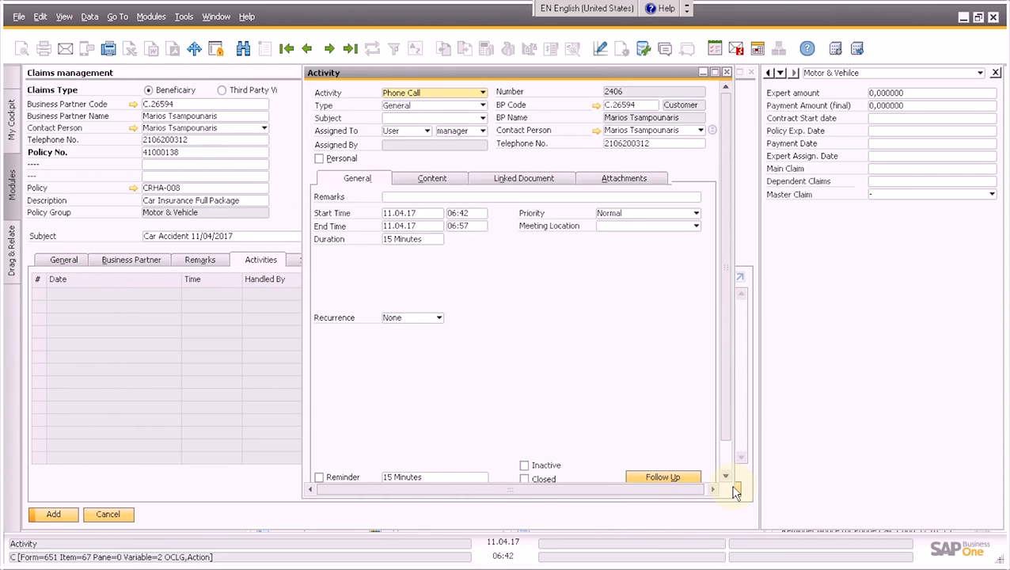
drag(488, 73, 420, 77)
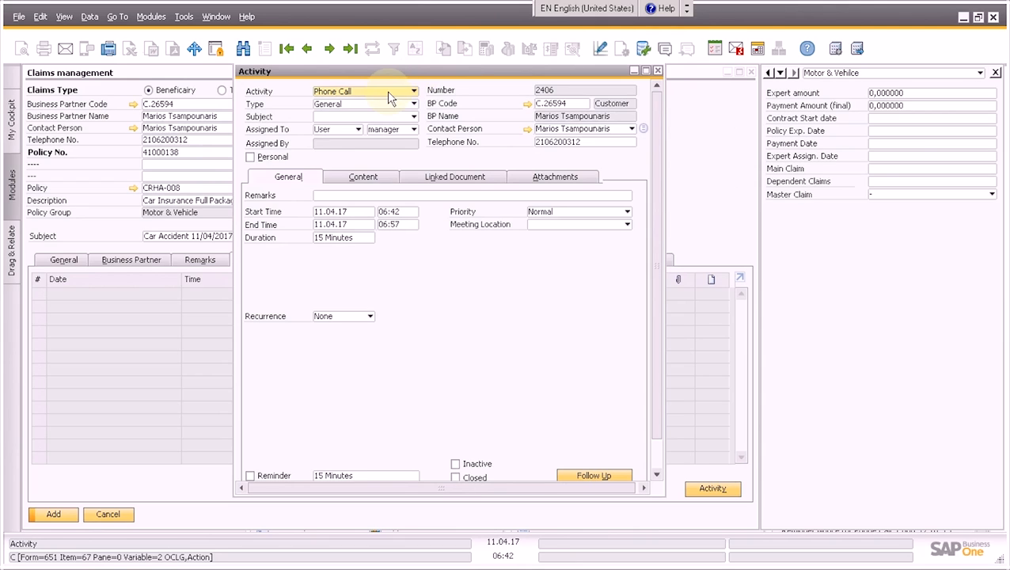
click(388, 92)
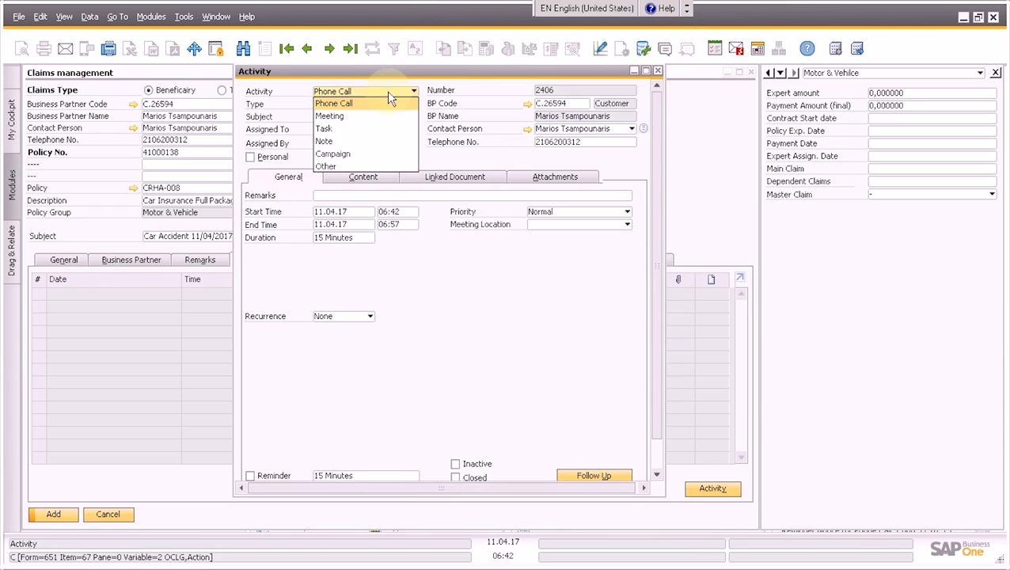
click(364, 130)
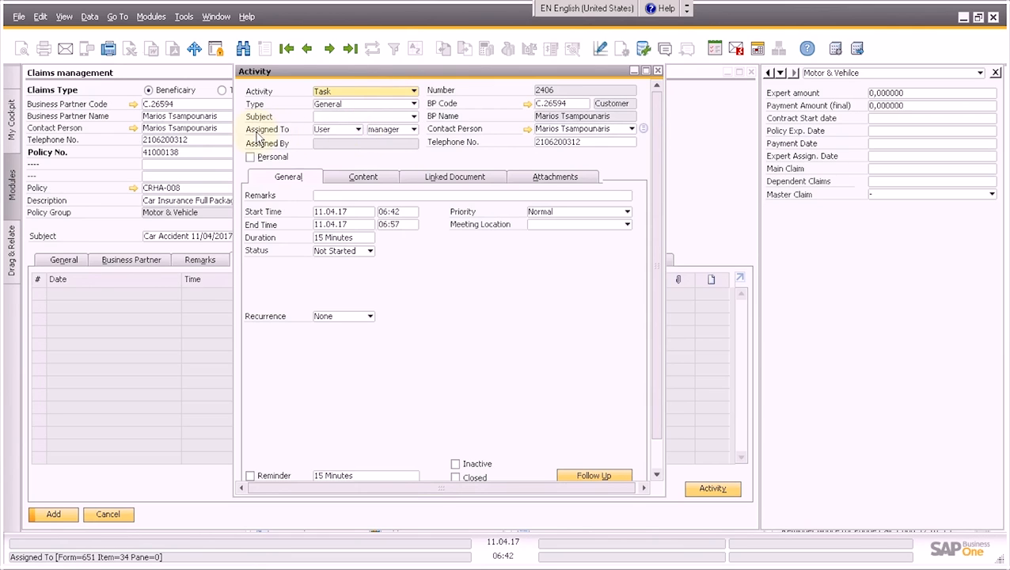
click(372, 130)
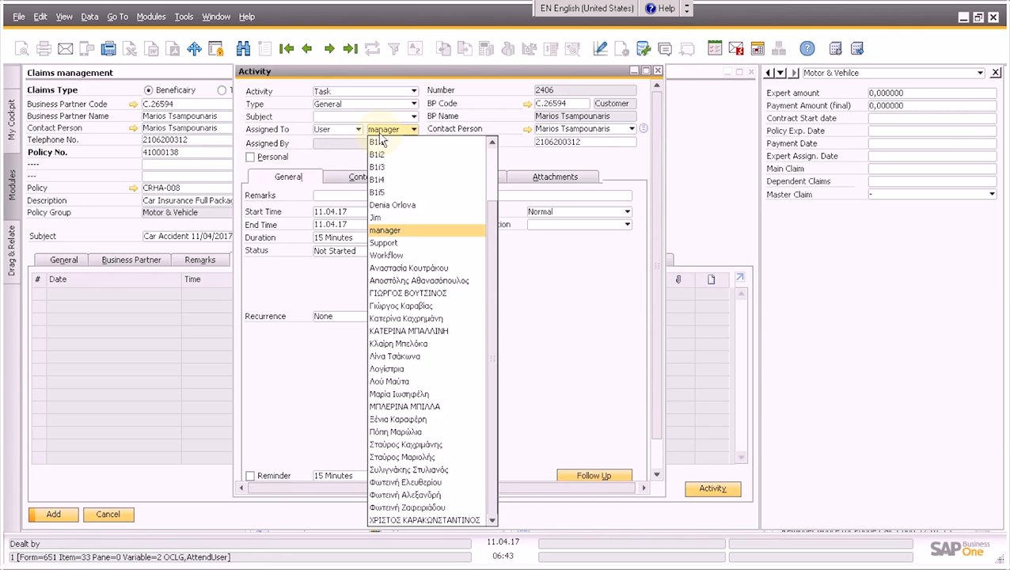
click(387, 218)
Step: Enter "Evaluation of the damages for this car crush" as the activity's content
click(372, 196)
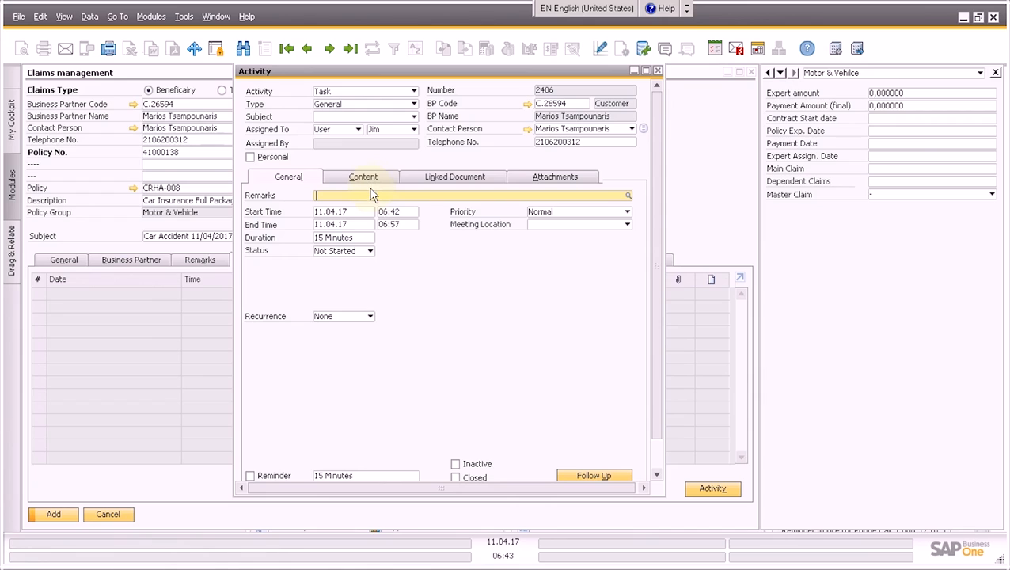
click(379, 182)
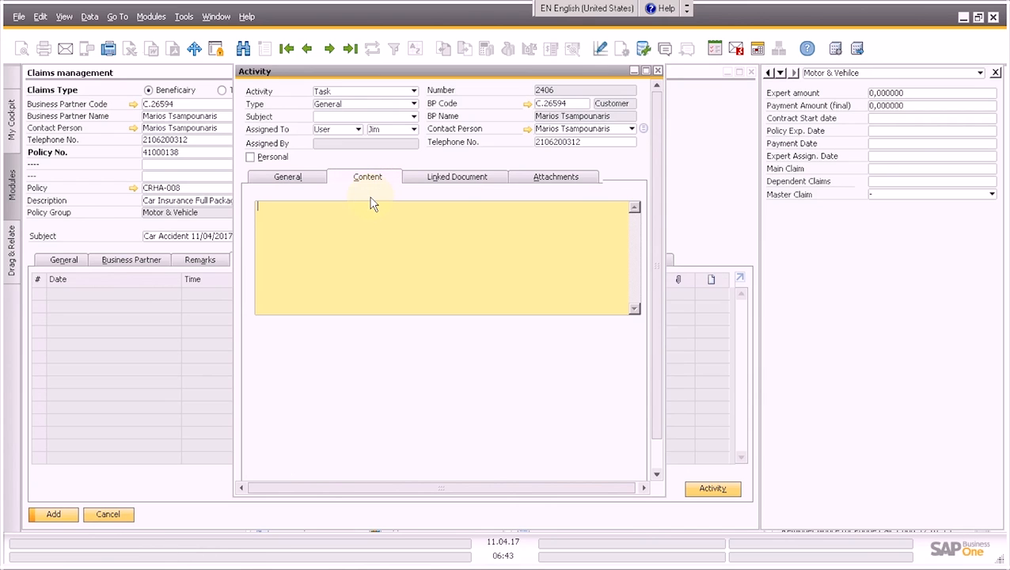
text(Evaluation of the damages f)
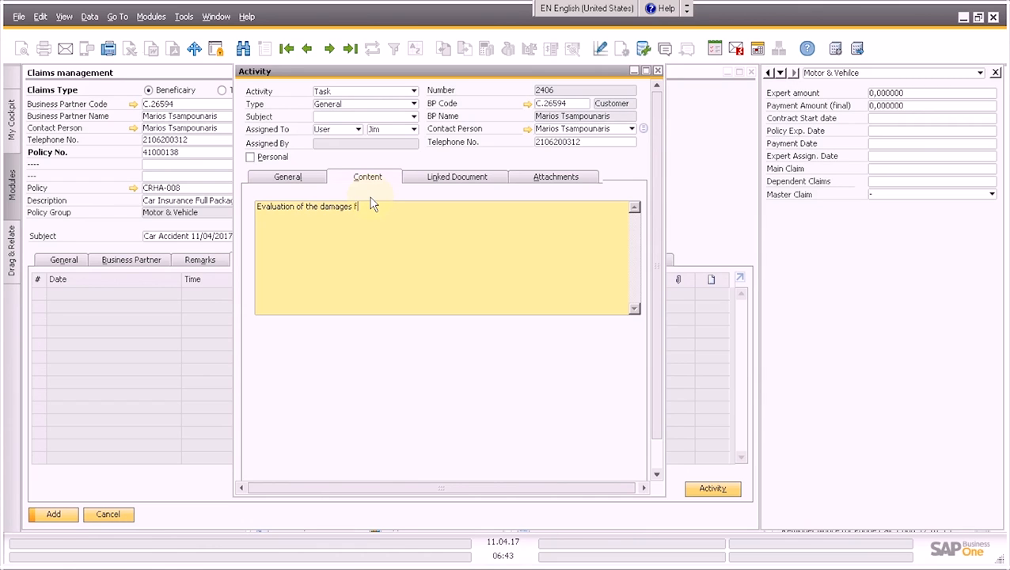
text(or the car crush)
Step: Copy the activity's content text into its remarks
drag(433, 210, 254, 204)
key(ctrl+c)
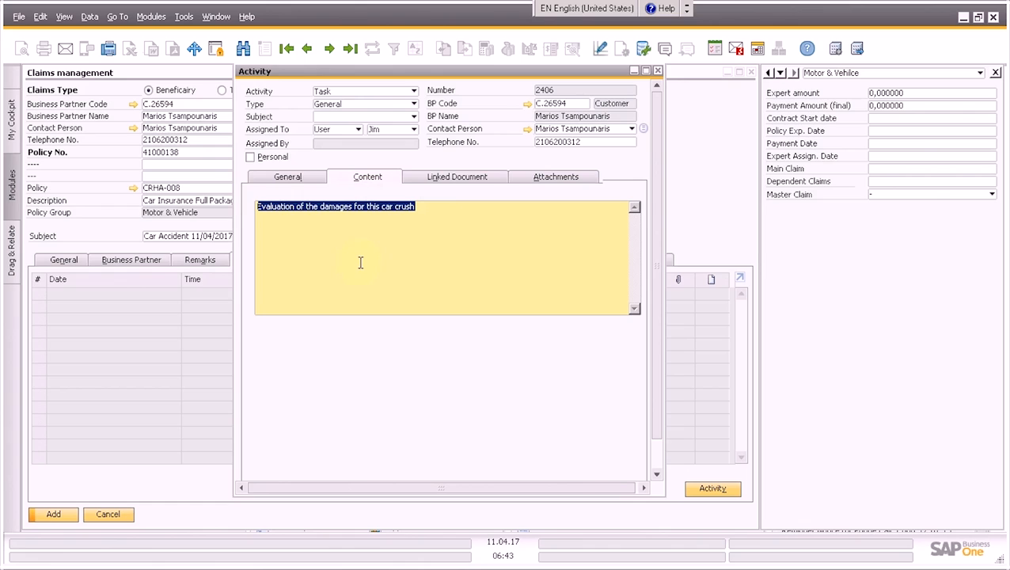
click(314, 178)
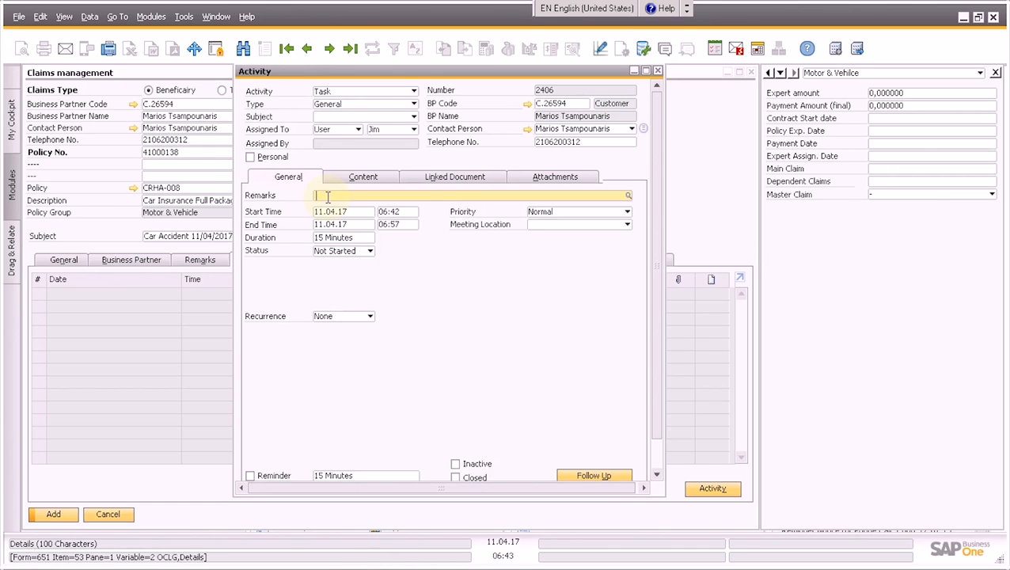
right_click(327, 196)
click(349, 208)
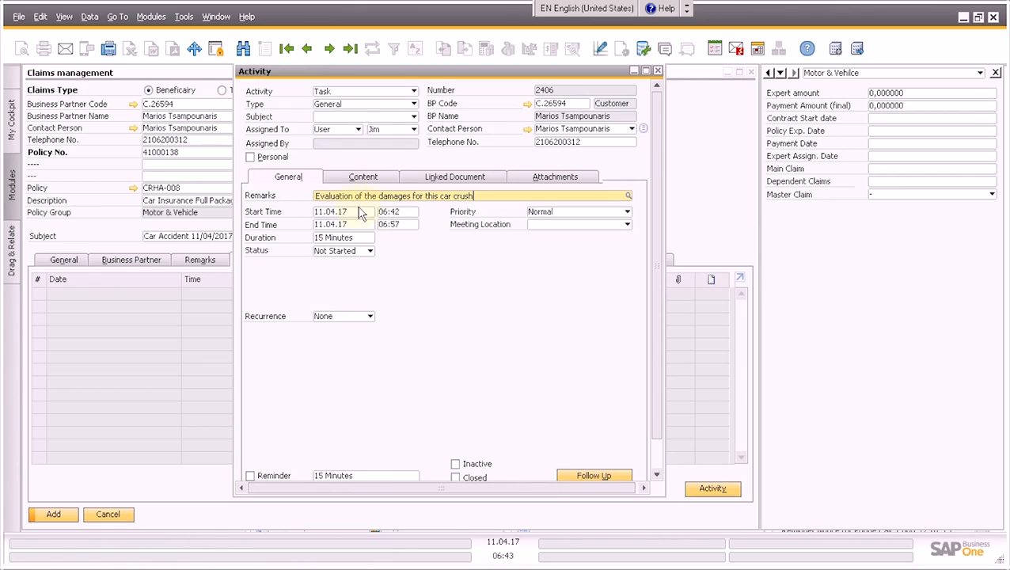
Step: Set the damage evaluation activity's end time to 07:46 on 11.04.17
click(387, 214)
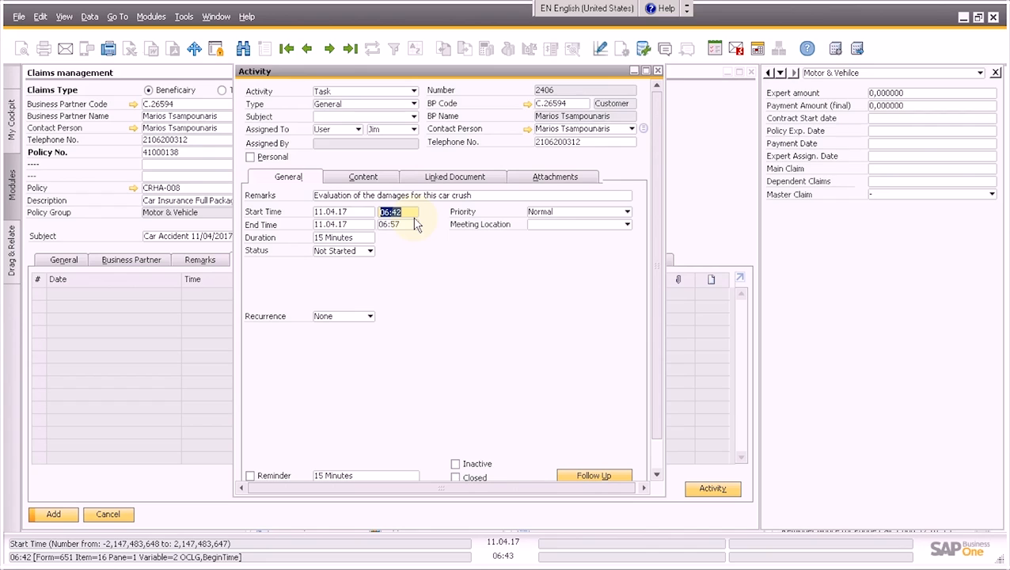
click(413, 217)
key(Tab)
key(Tab)
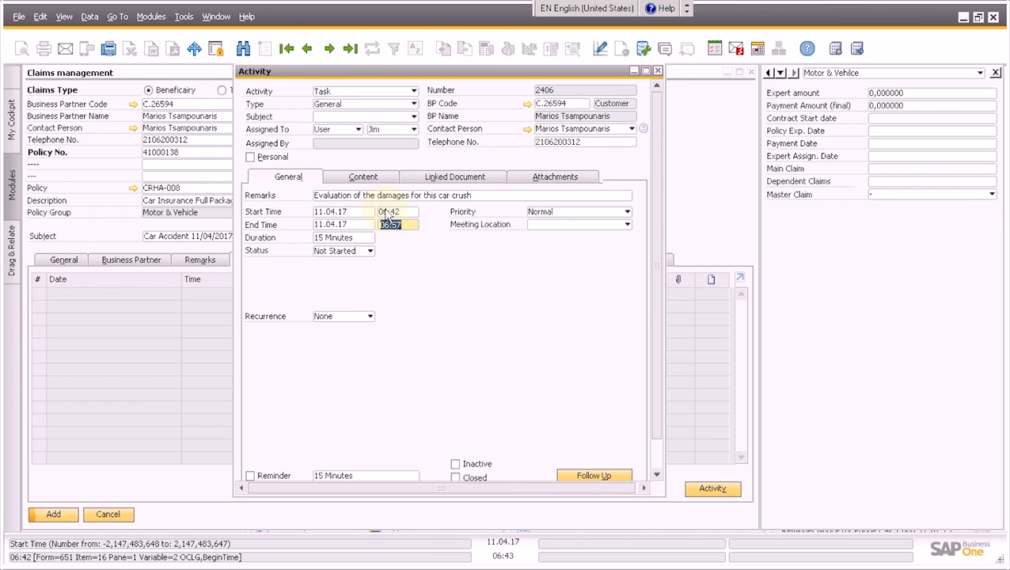
click(387, 212)
click(388, 224)
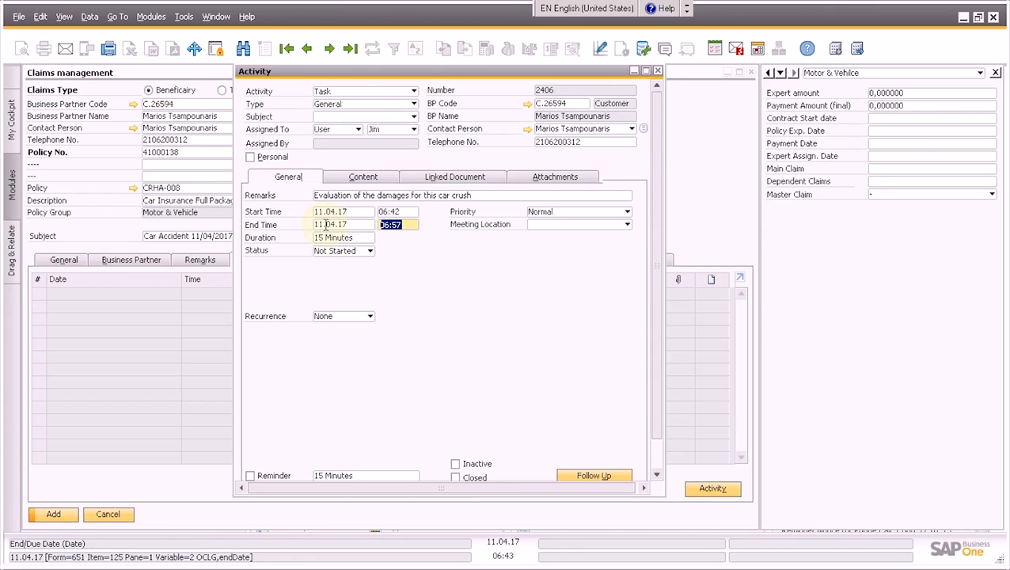
text(0746)
key(Tab)
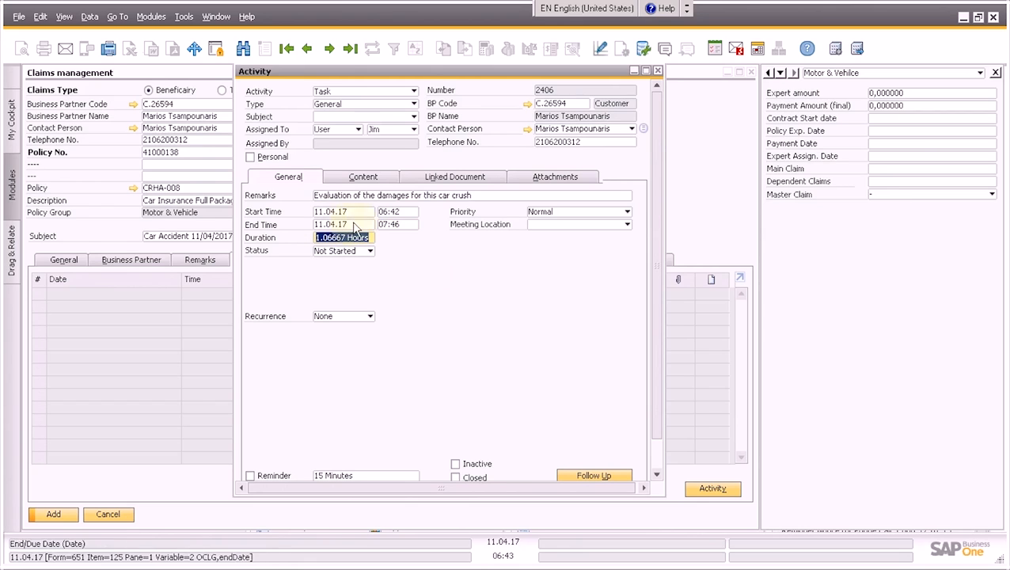
Step: Give the activity High priority and save it together with the new claim
click(600, 219)
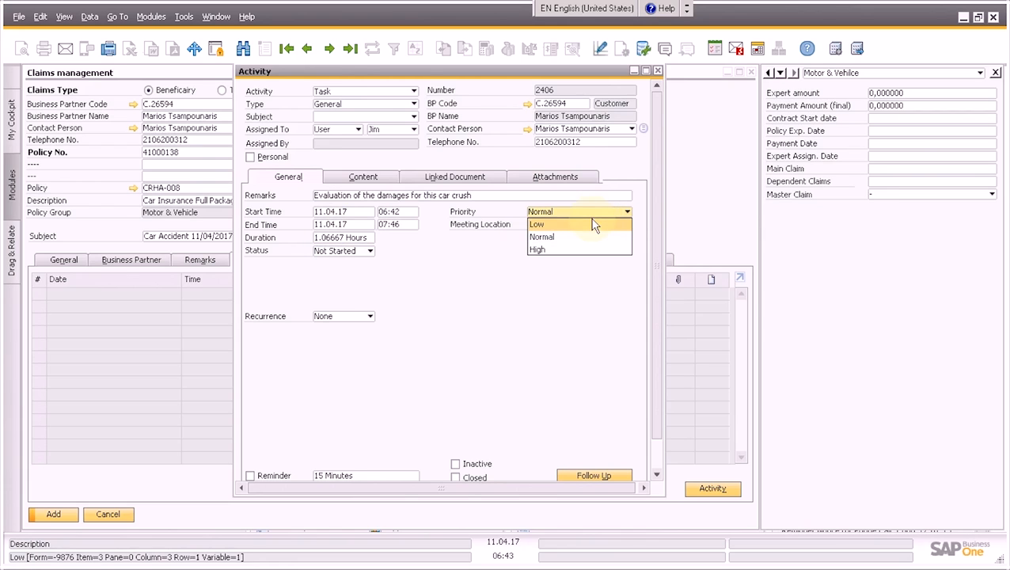
click(583, 252)
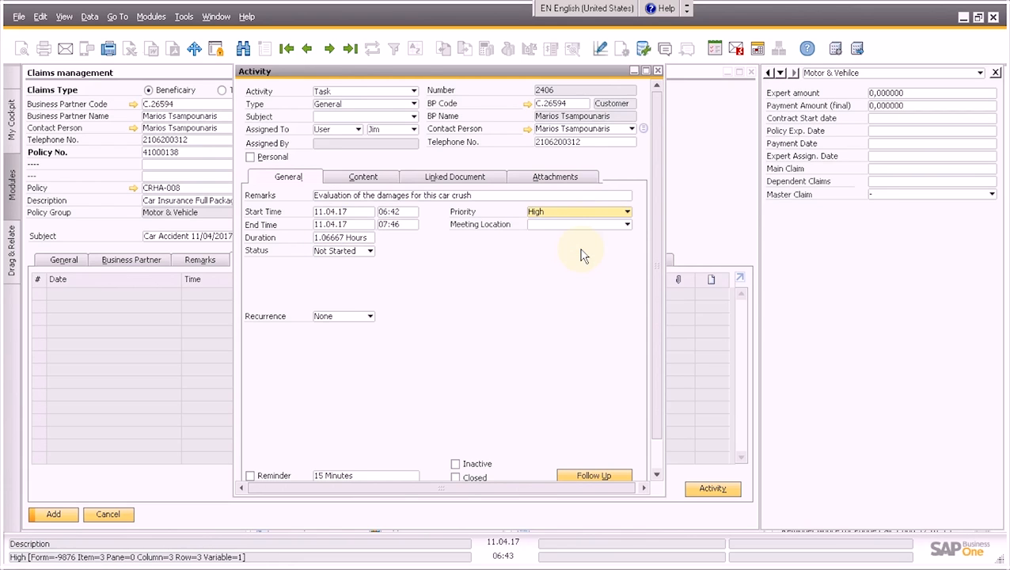
scroll(659, 466, down, 2)
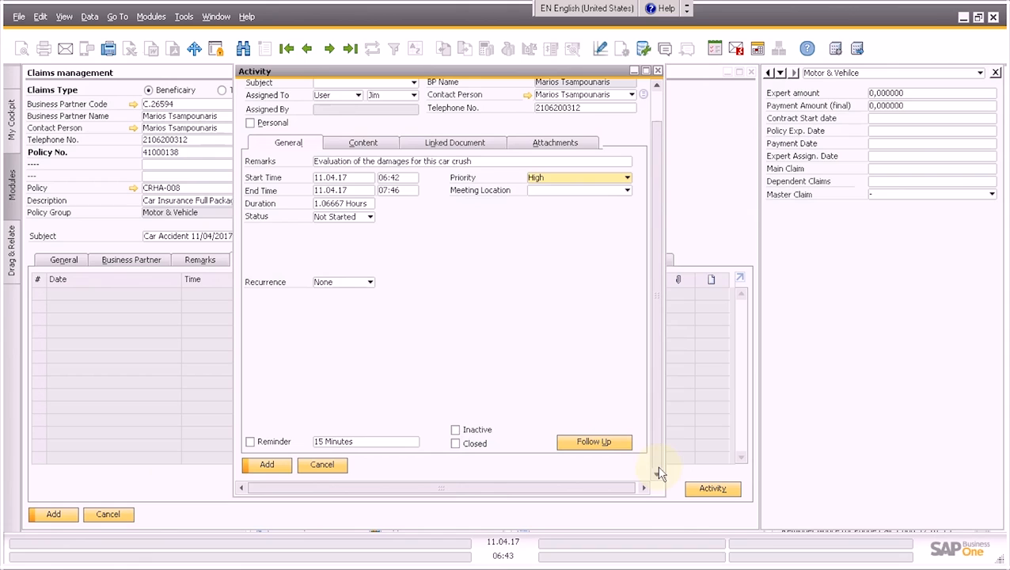
click(267, 467)
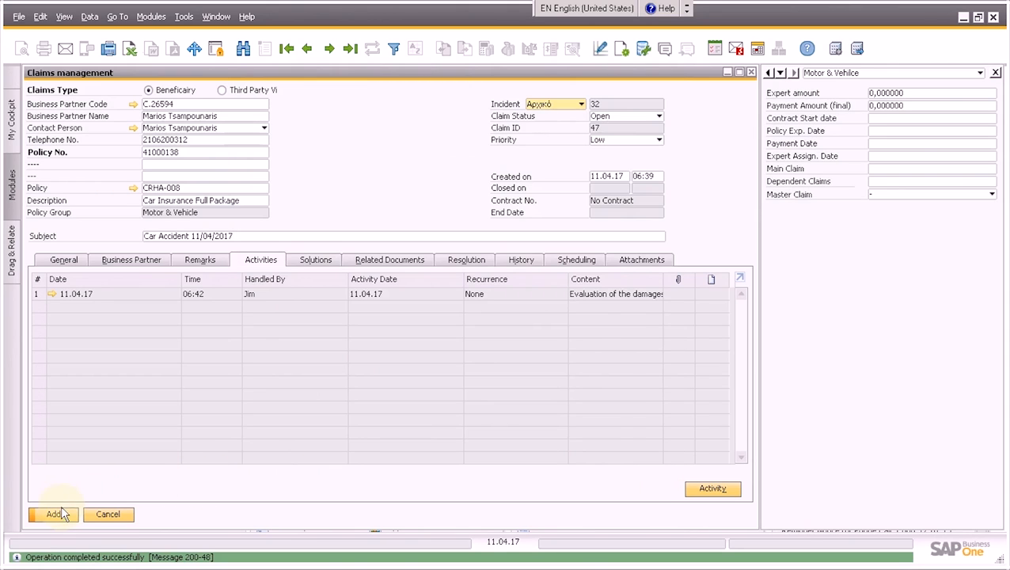
click(61, 513)
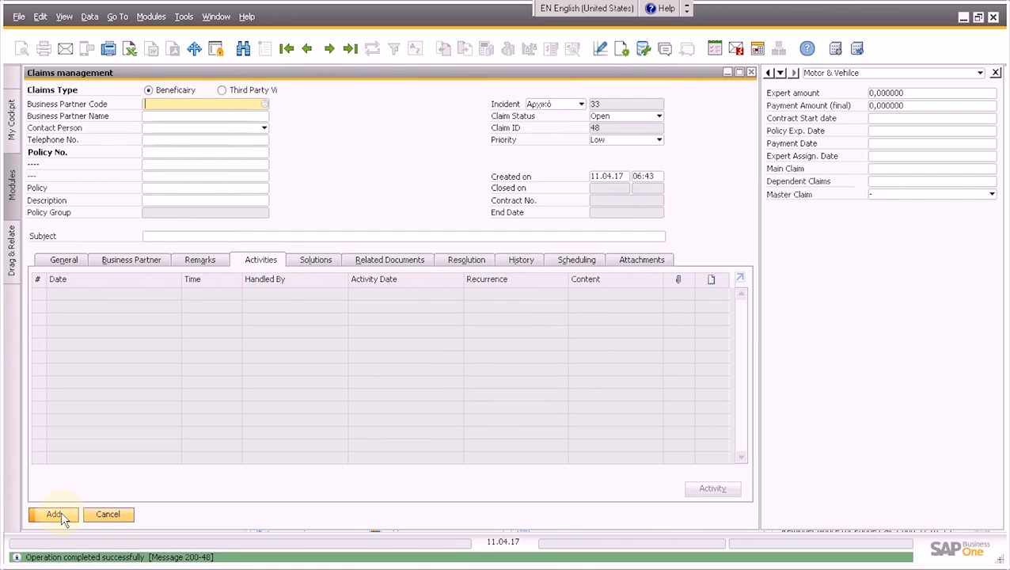
Step: Minimize the claim form and check the calendar for the week of 10 to 16 April 2017
click(726, 72)
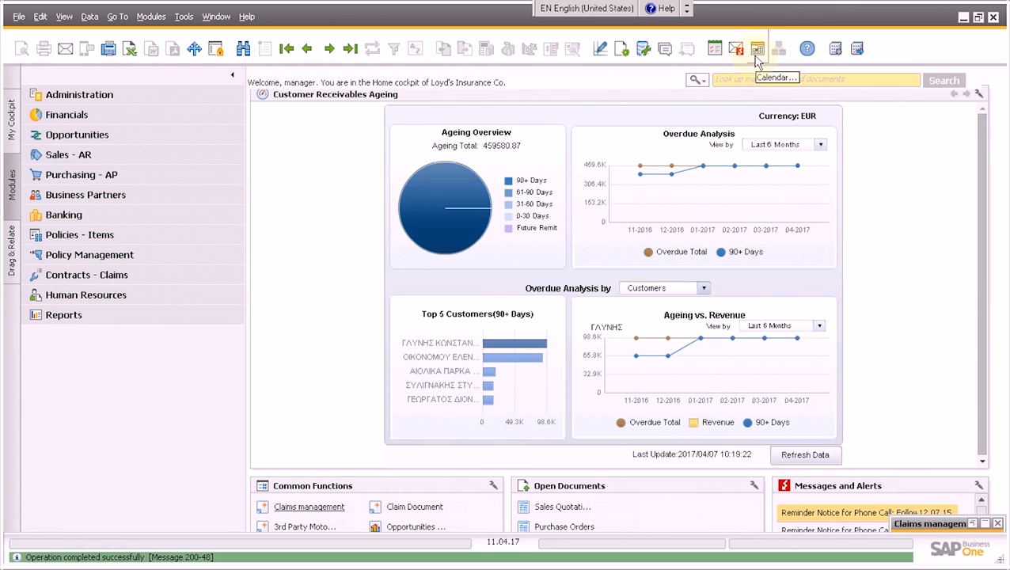
click(756, 55)
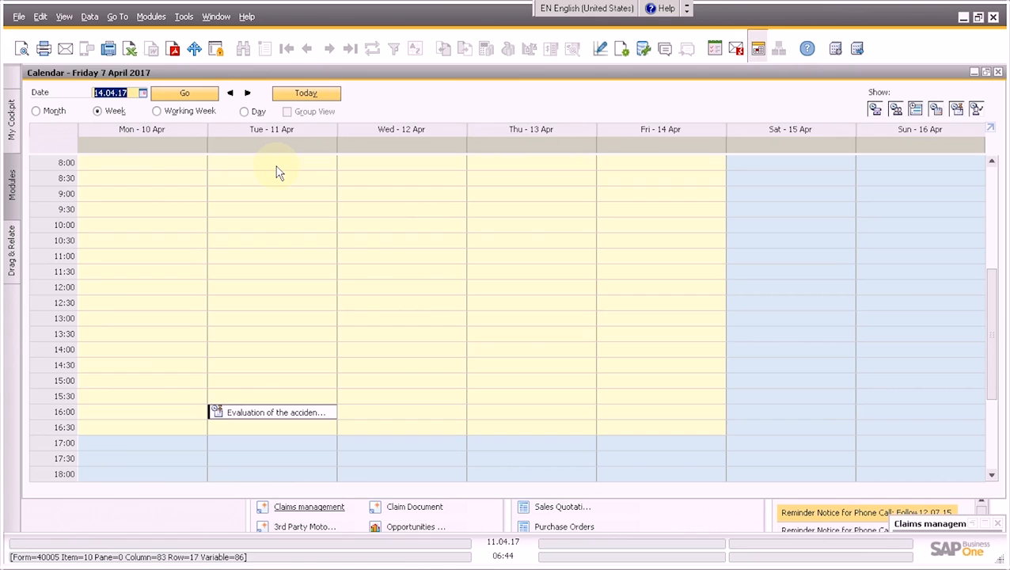
scroll(281, 202, down, 2)
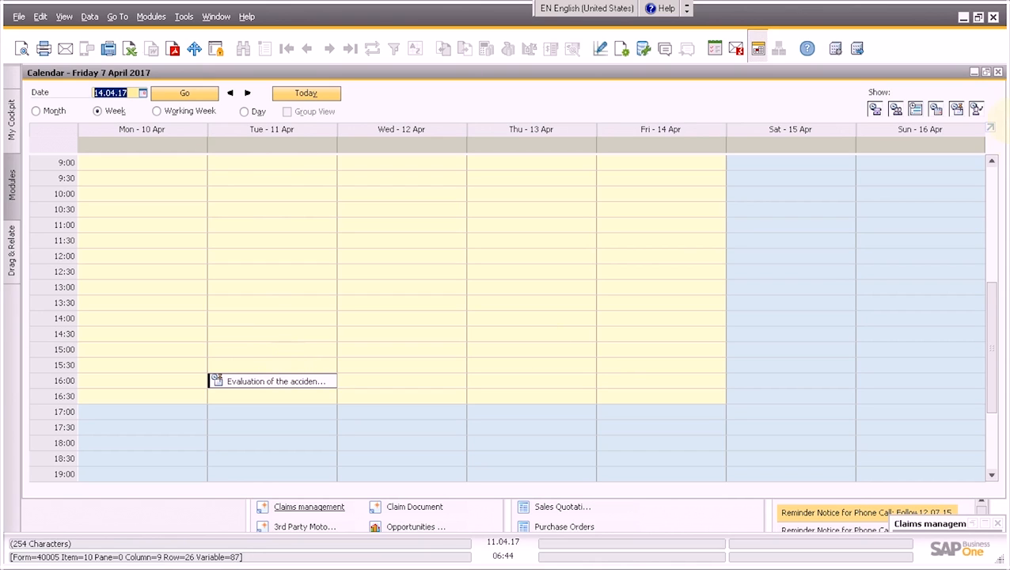
click(998, 72)
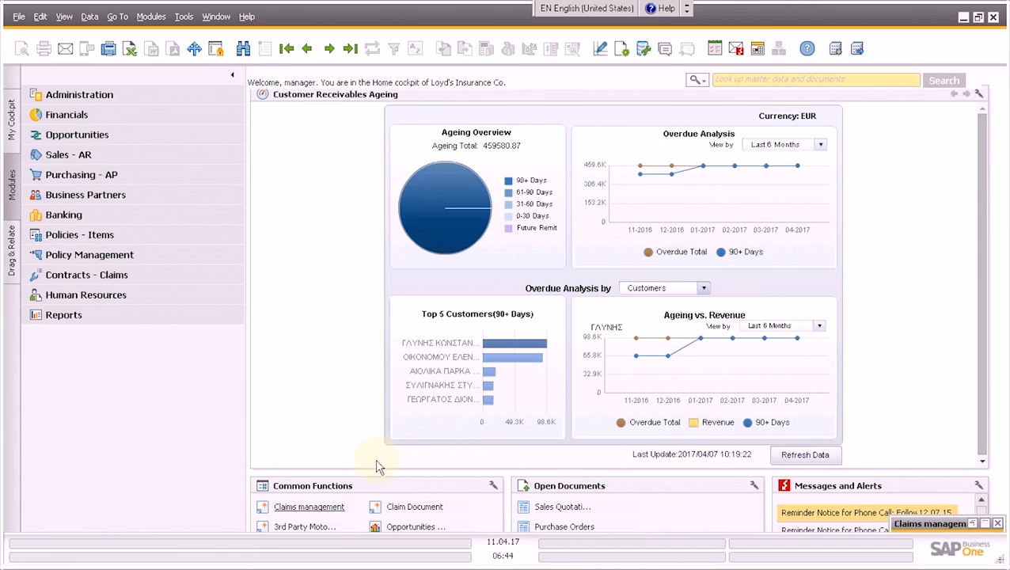
Step: Reopen the last saved claim, enter an expert amount of 3500 and view its attachments list
click(308, 507)
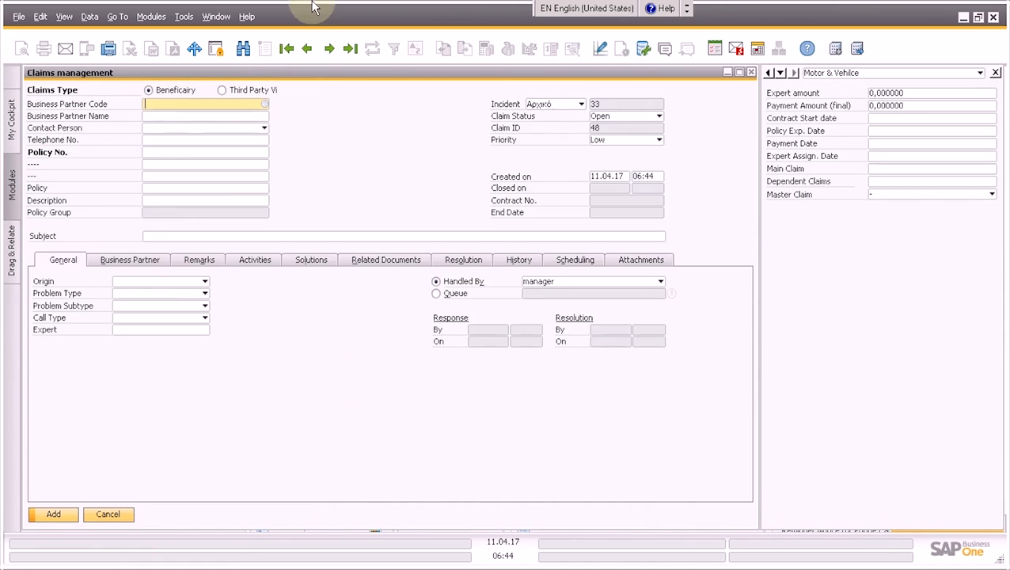
click(303, 57)
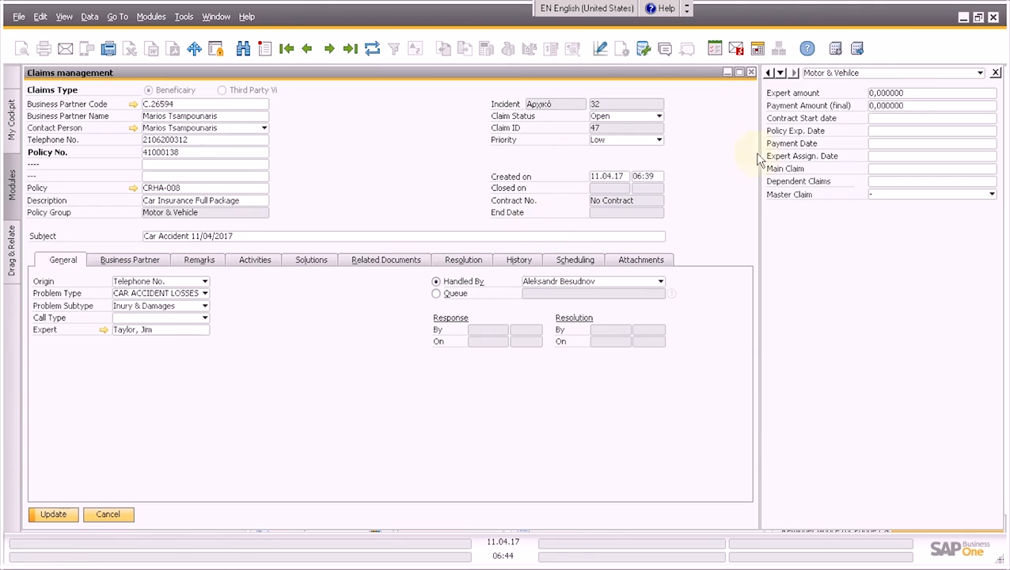
click(906, 96)
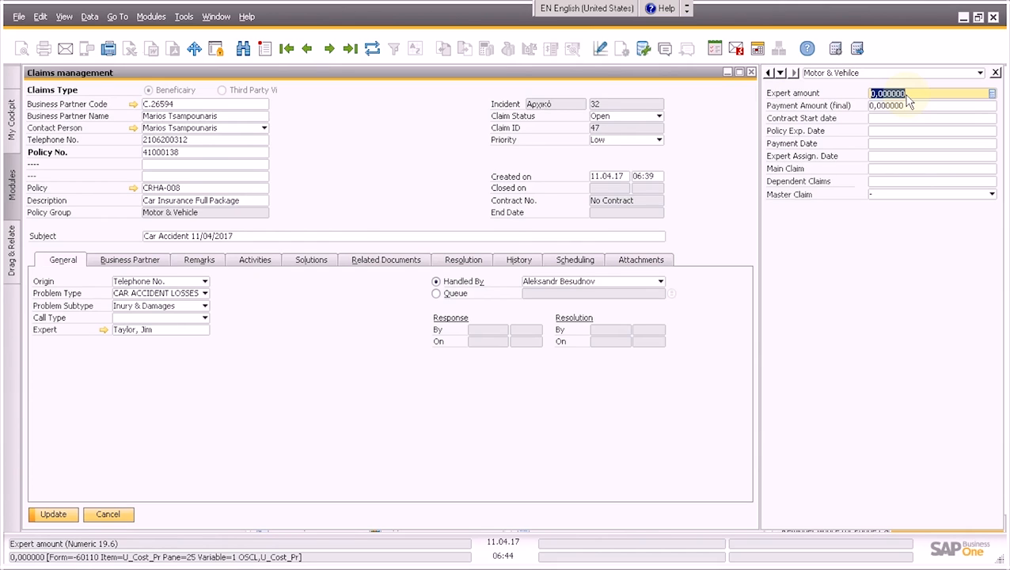
text(3500)
key(Tab)
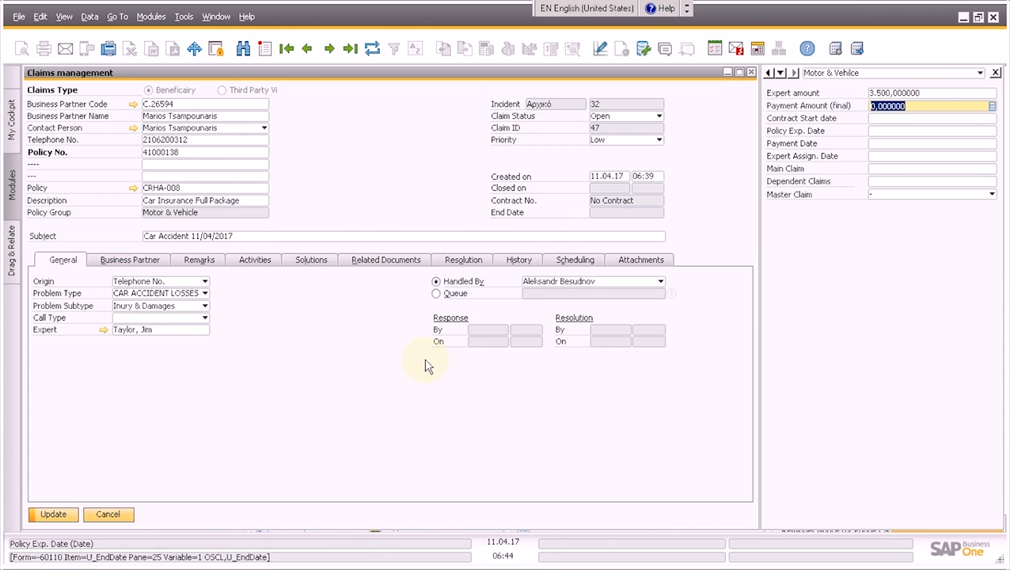
click(625, 264)
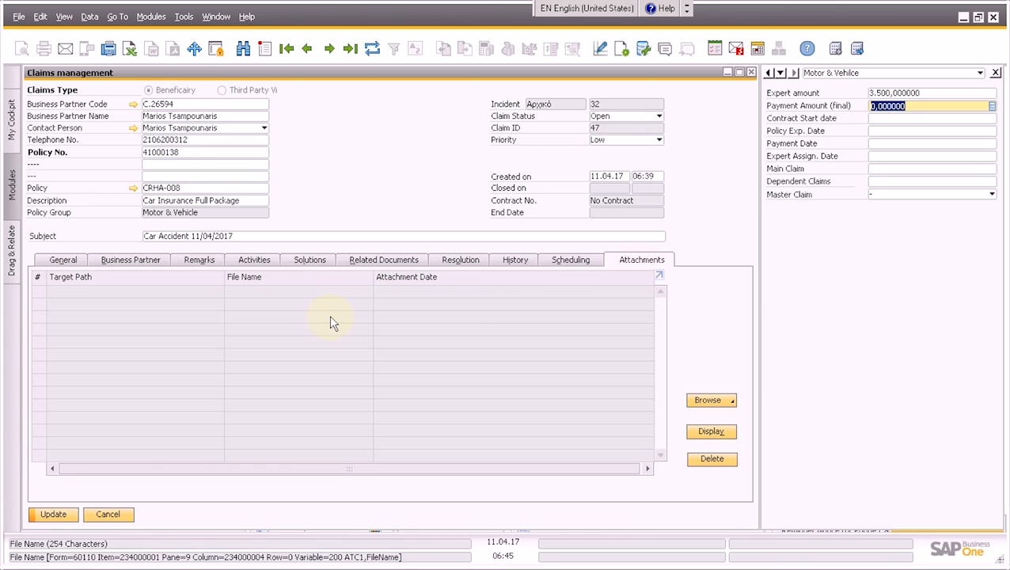
Step: Create a second claim activity as a General Task and assign it to the first user in the user list
click(269, 261)
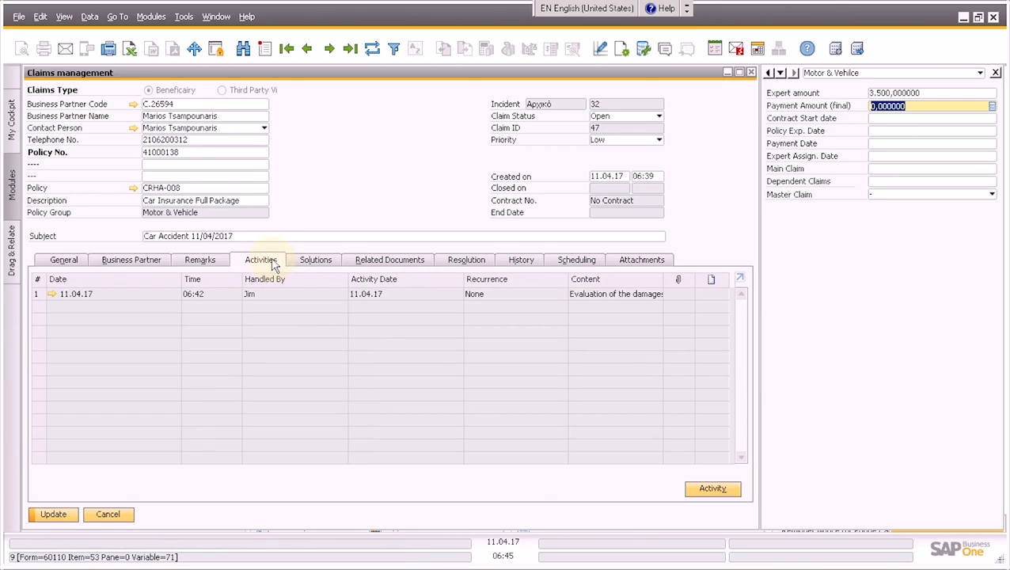
click(712, 489)
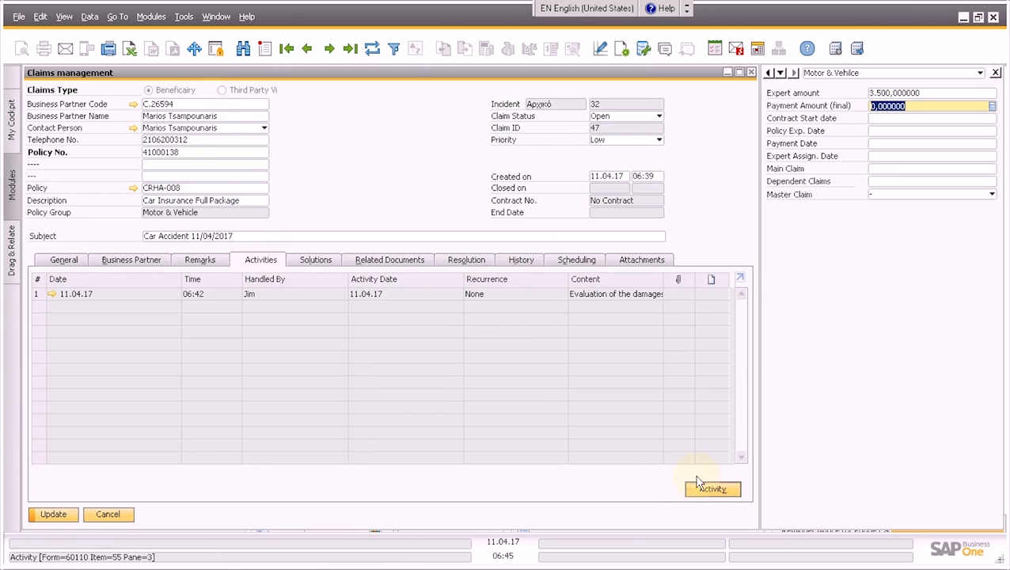
click(371, 97)
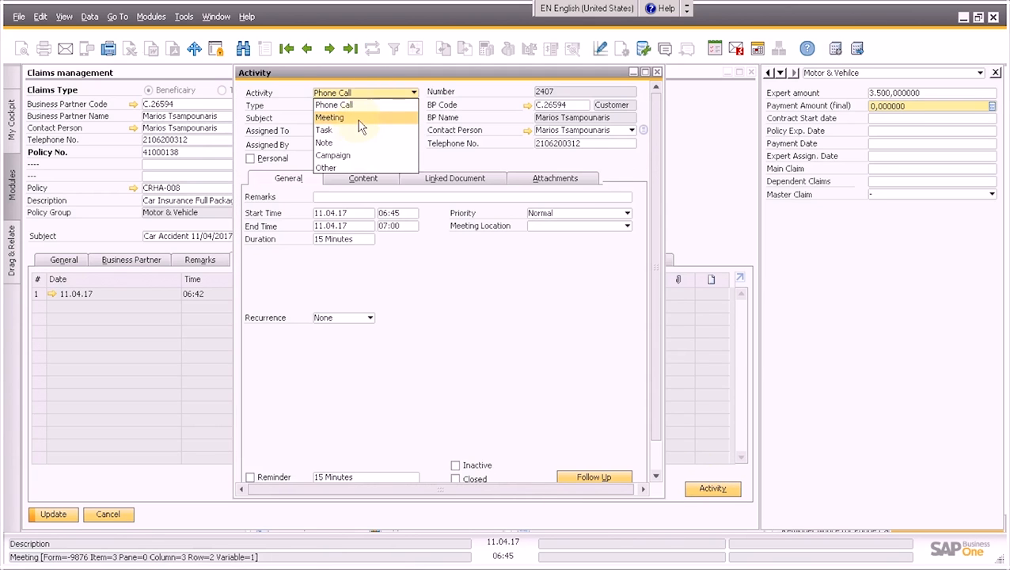
click(353, 127)
click(360, 108)
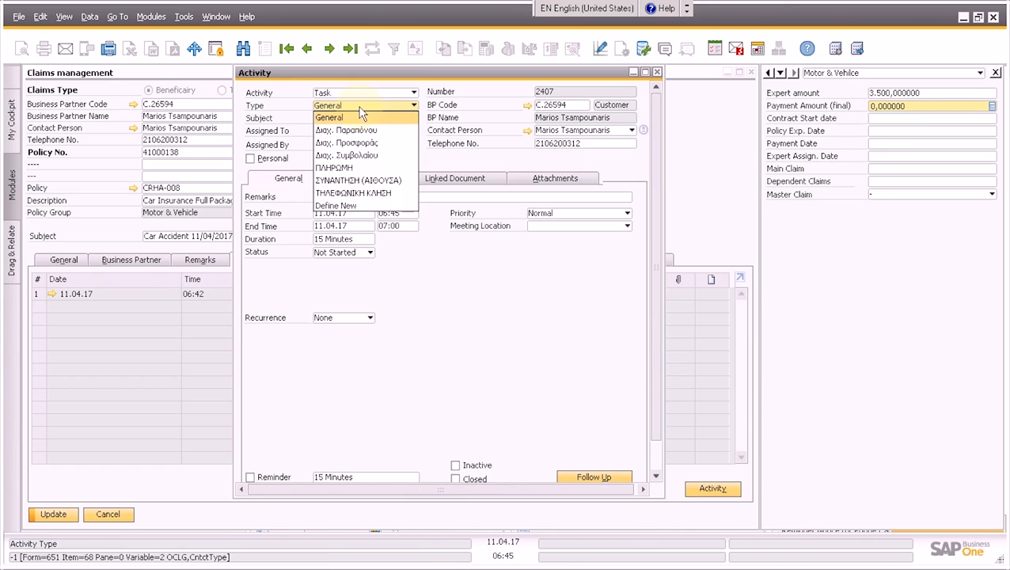
click(363, 115)
click(384, 132)
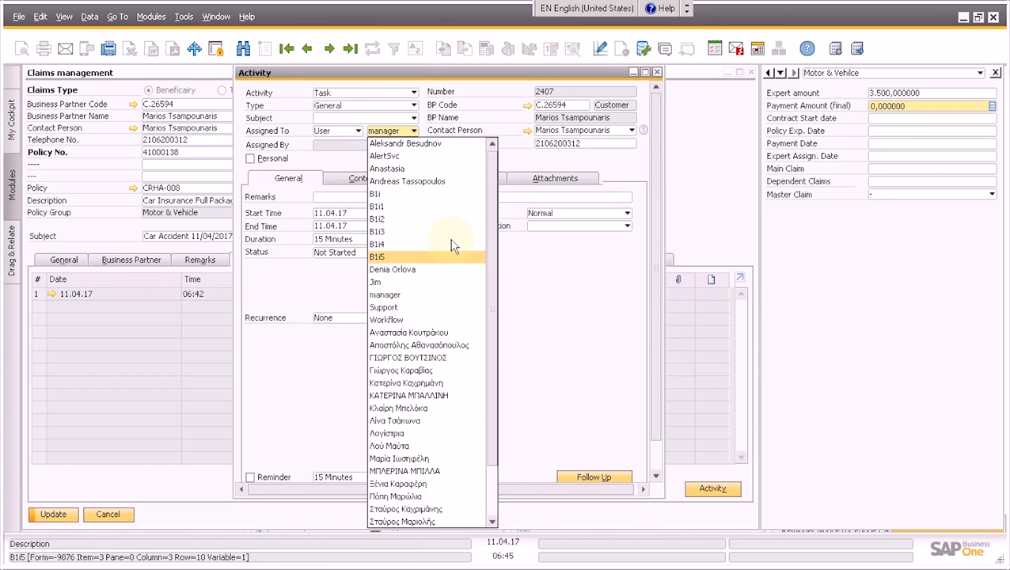
click(431, 143)
Step: Enter "Examine and decide for the compensation" as the activity's remarks and copy the same text into its content
click(416, 200)
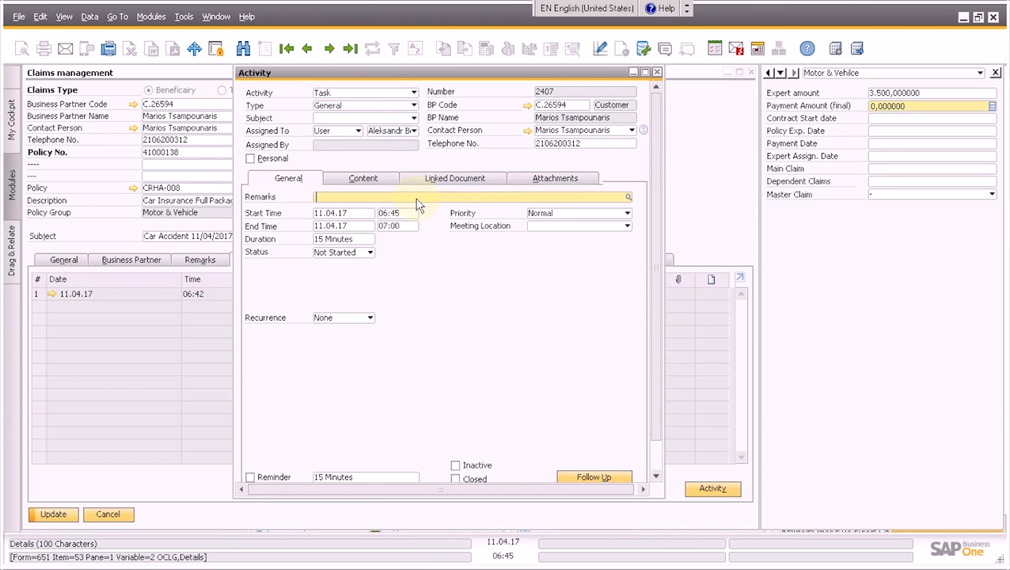
text(Examine and decide for the compensation)
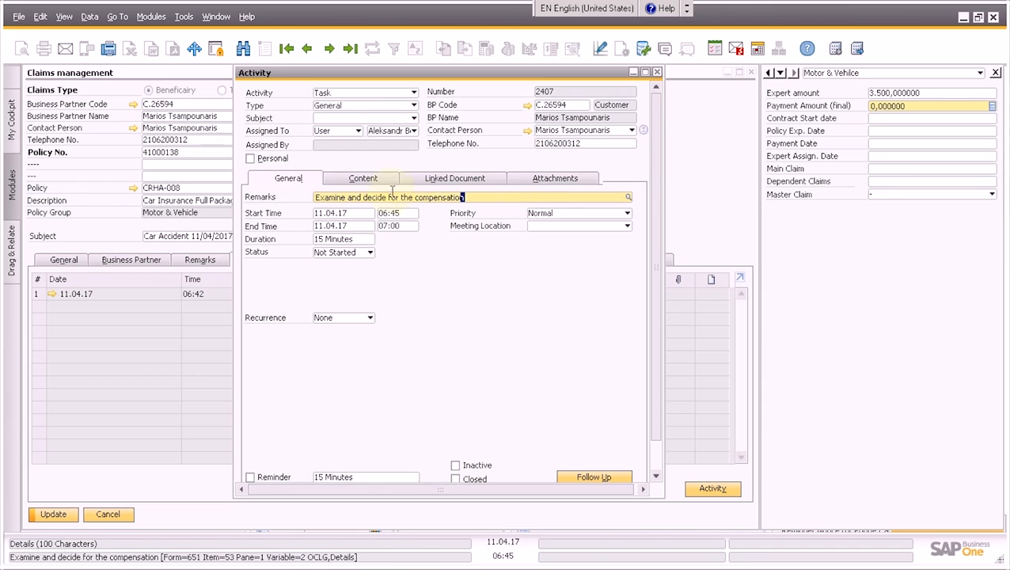
drag(463, 198, 304, 196)
key(ctrl+c)
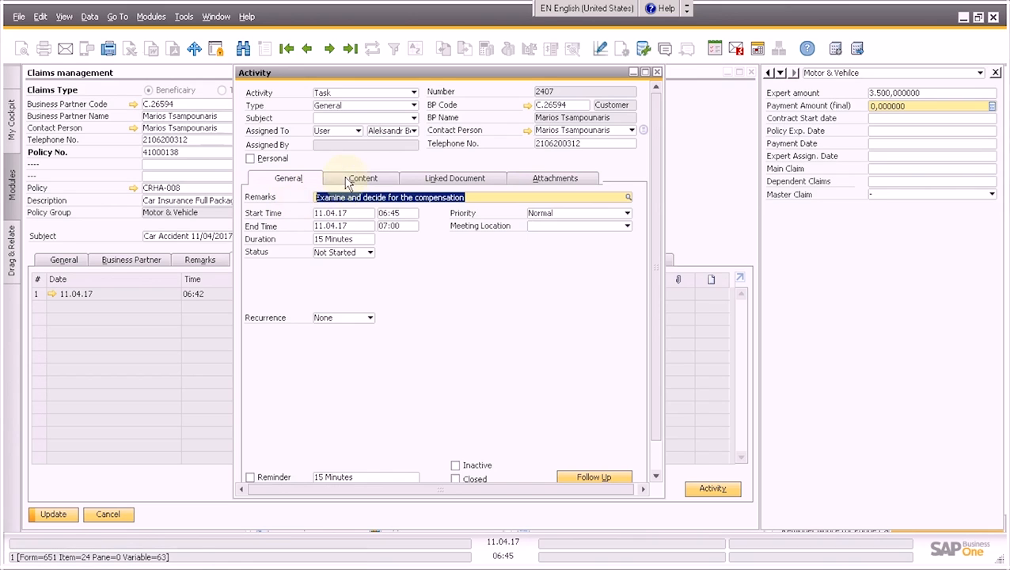
click(349, 178)
key(ctrl+v)
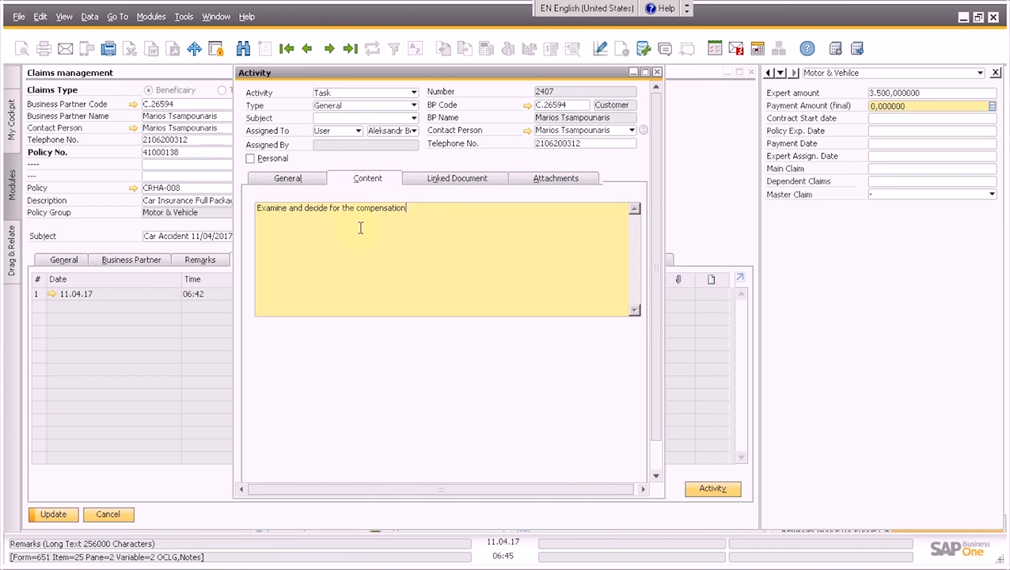
click(319, 180)
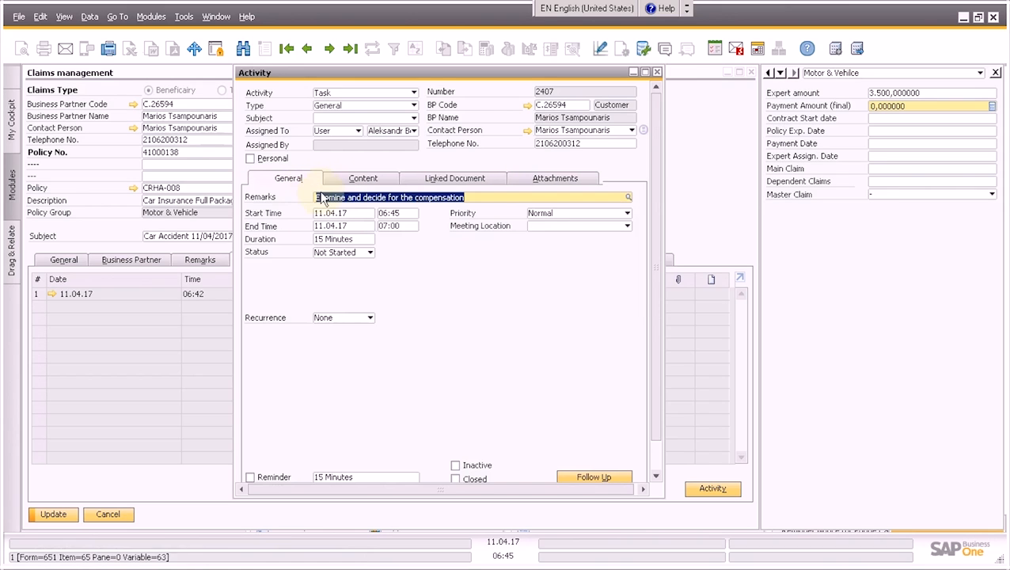
Step: Check the activity's attachments list, then add the activity and update the claim
click(549, 184)
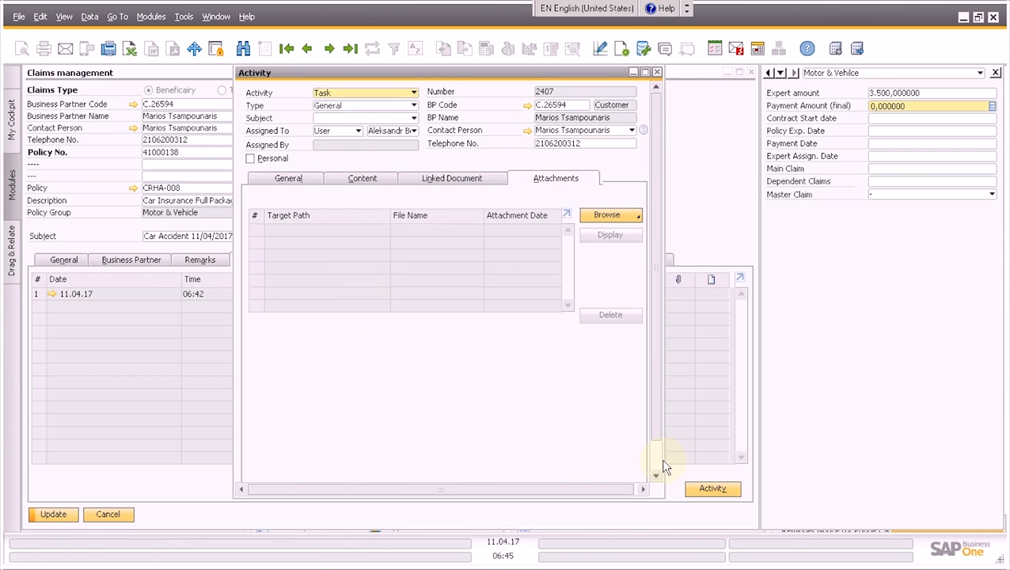
scroll(660, 464, down, 2)
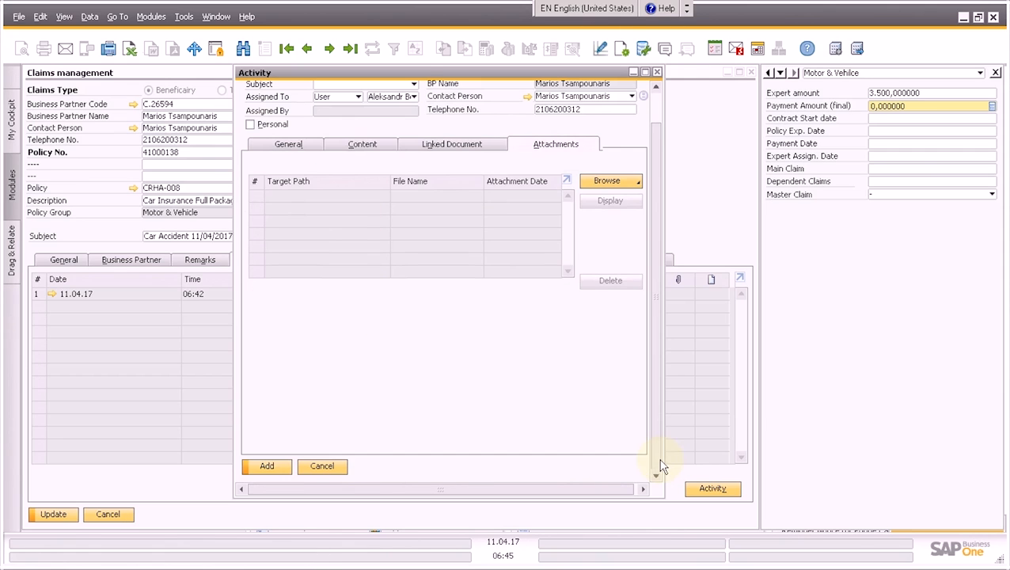
click(265, 466)
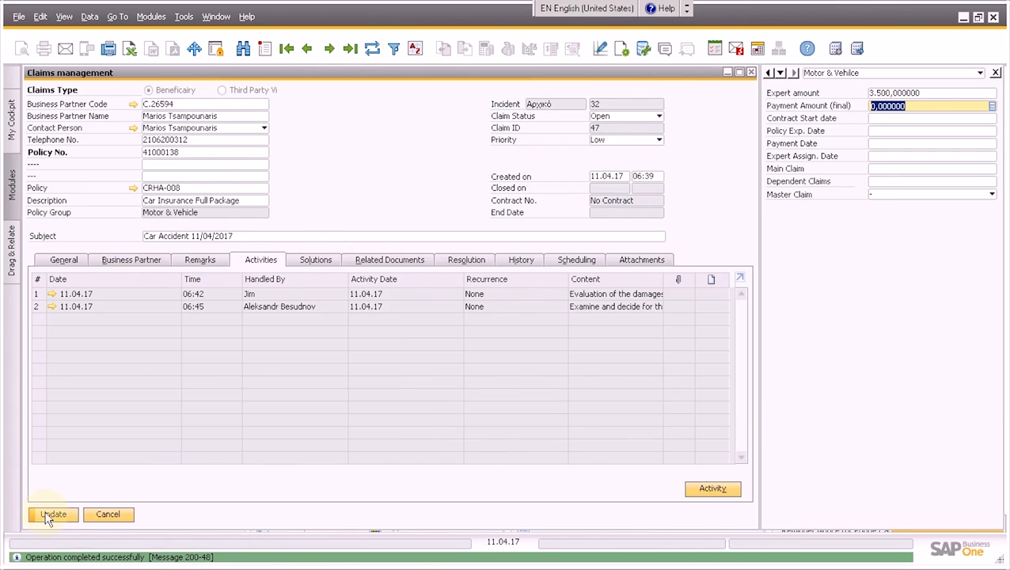
click(49, 516)
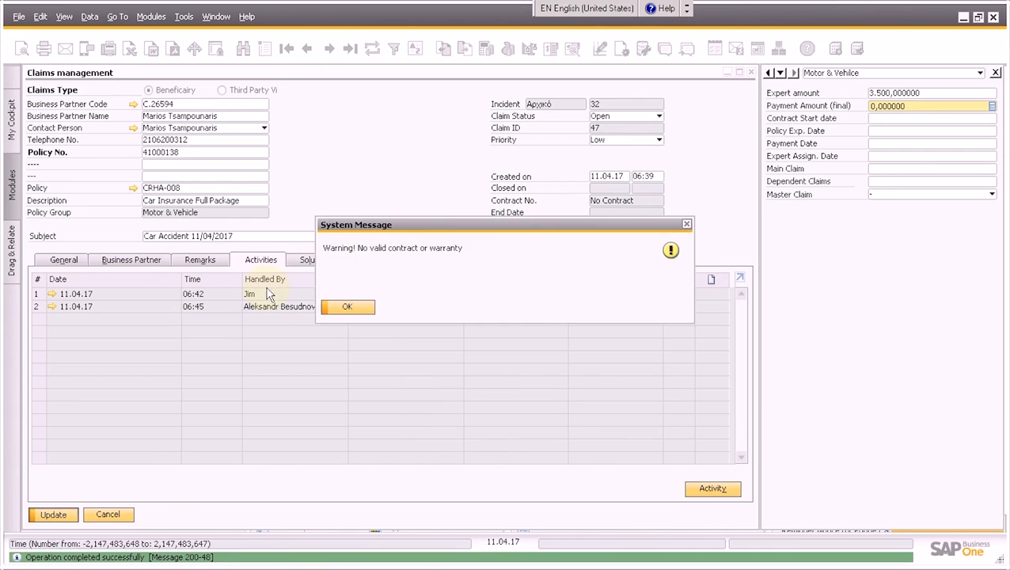
click(345, 307)
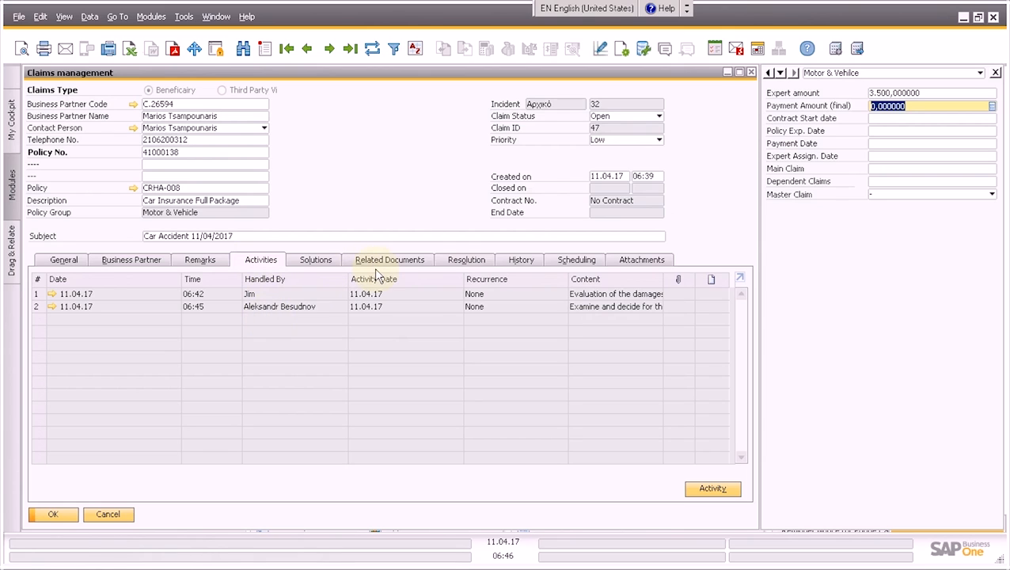
Step: Review the claim's change history and close the claim form
click(521, 261)
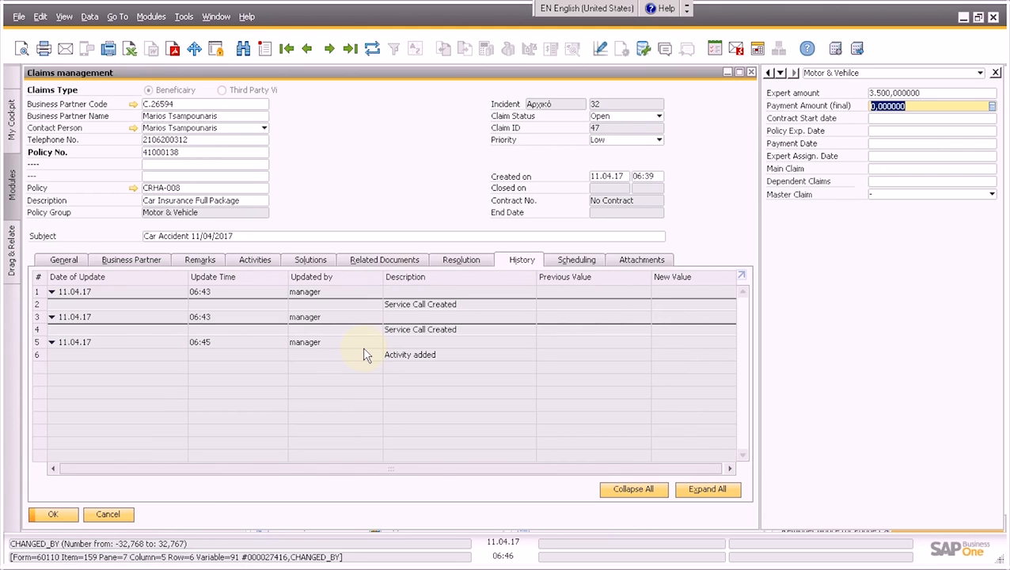
click(125, 515)
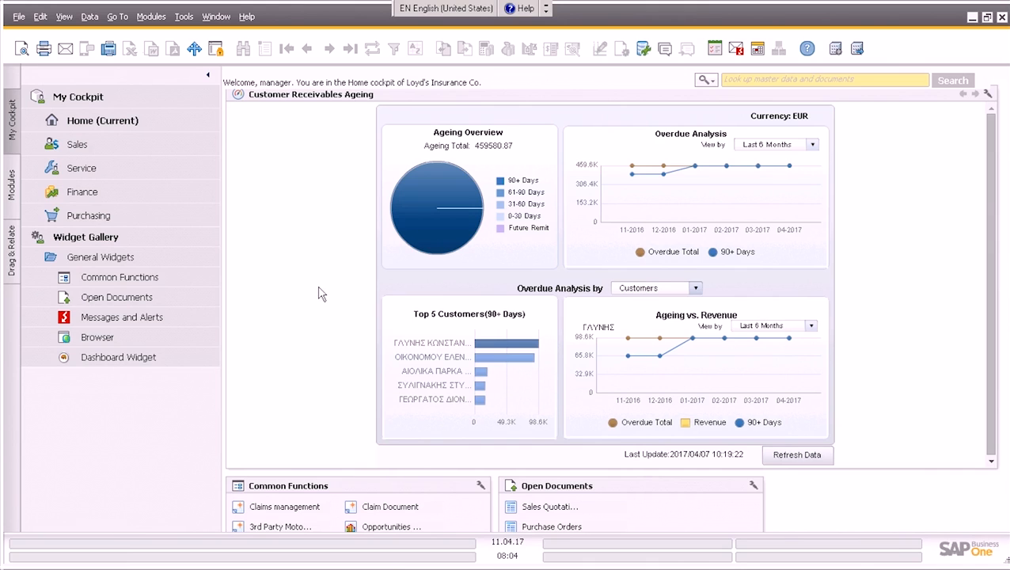
Step: Start a new third-party claim in Claims management and enter "car insurance" as the description to find the policy
click(287, 507)
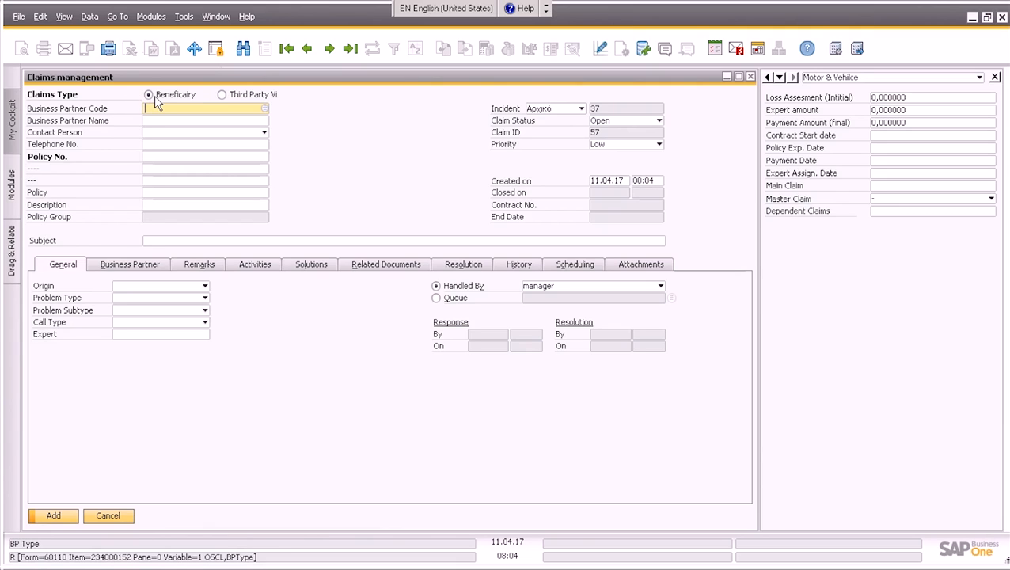
click(223, 96)
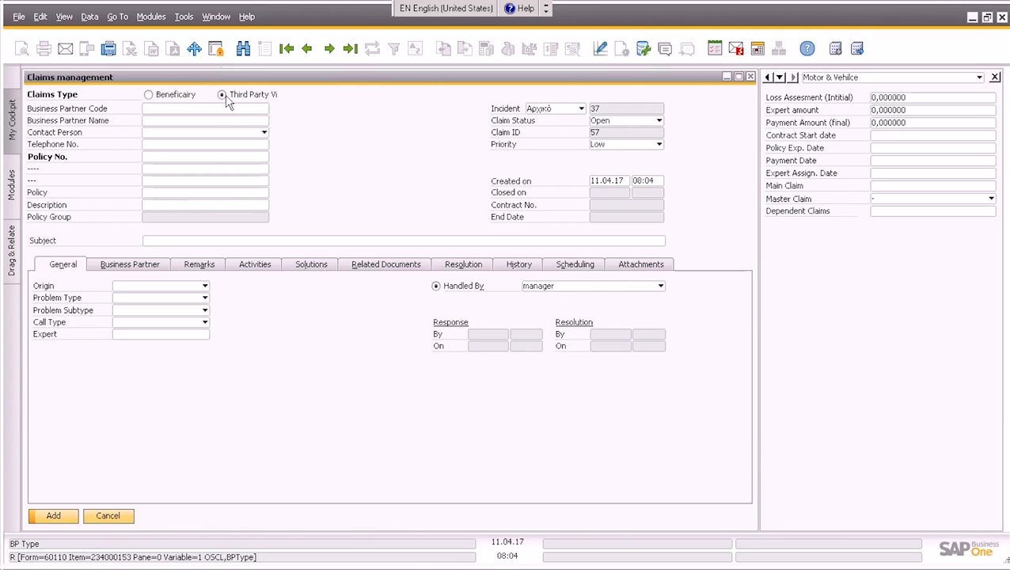
click(193, 208)
text(car insu)
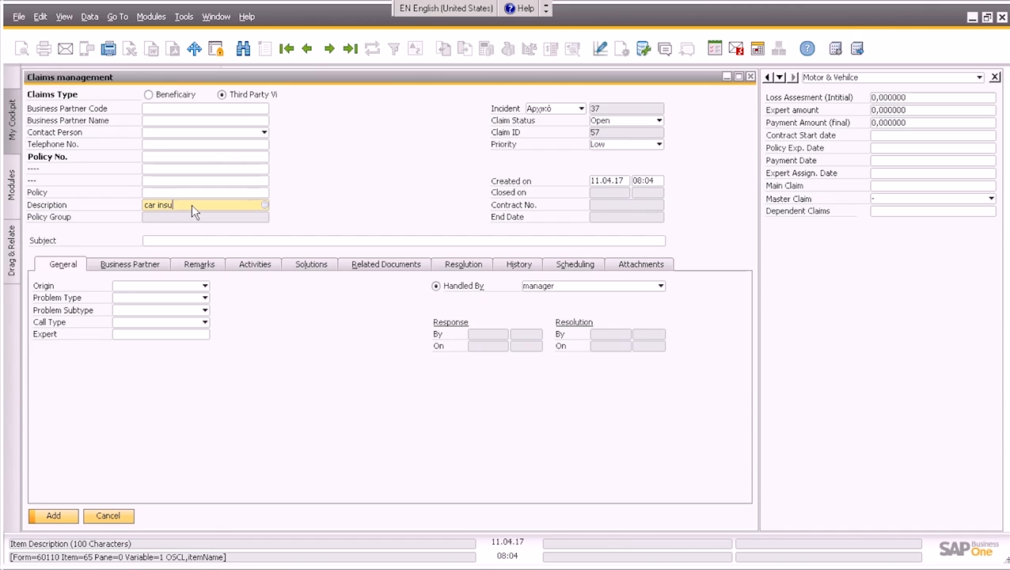
text(rance)
Step: Look up the business partner by the claimant's name, choose the match and paste the copied policy number into the claim
click(189, 121)
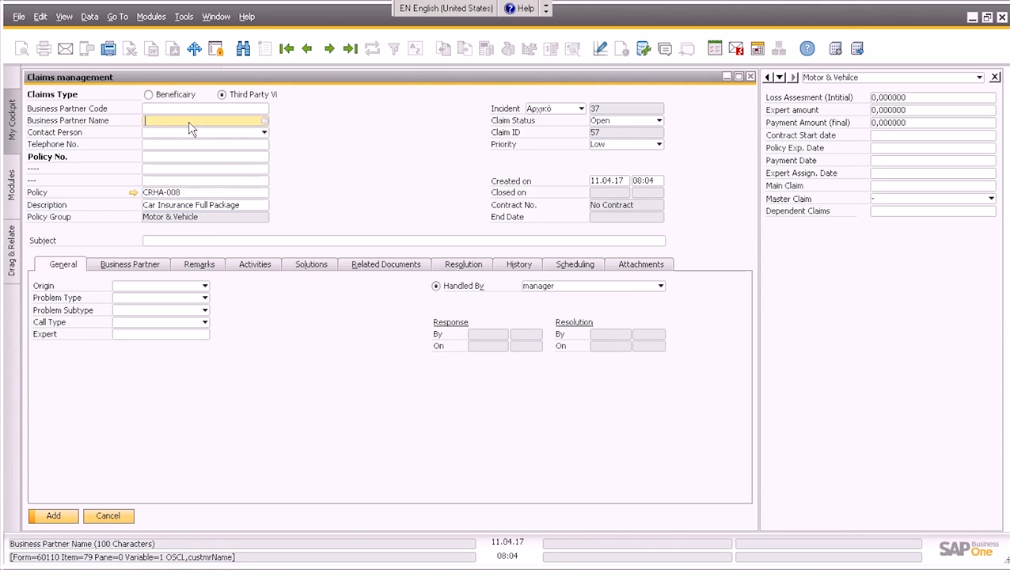
text(mary do)
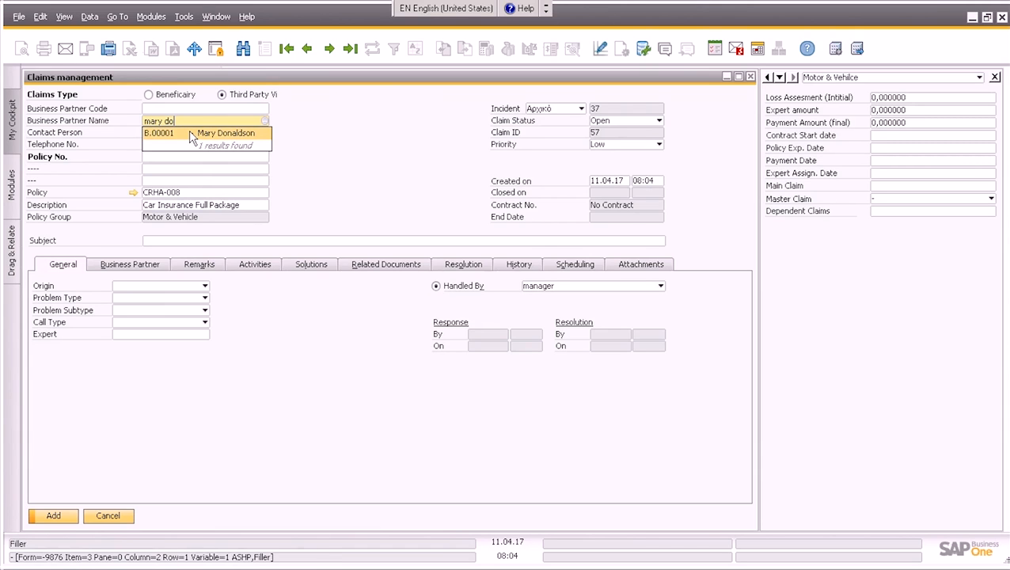
click(191, 138)
click(353, 310)
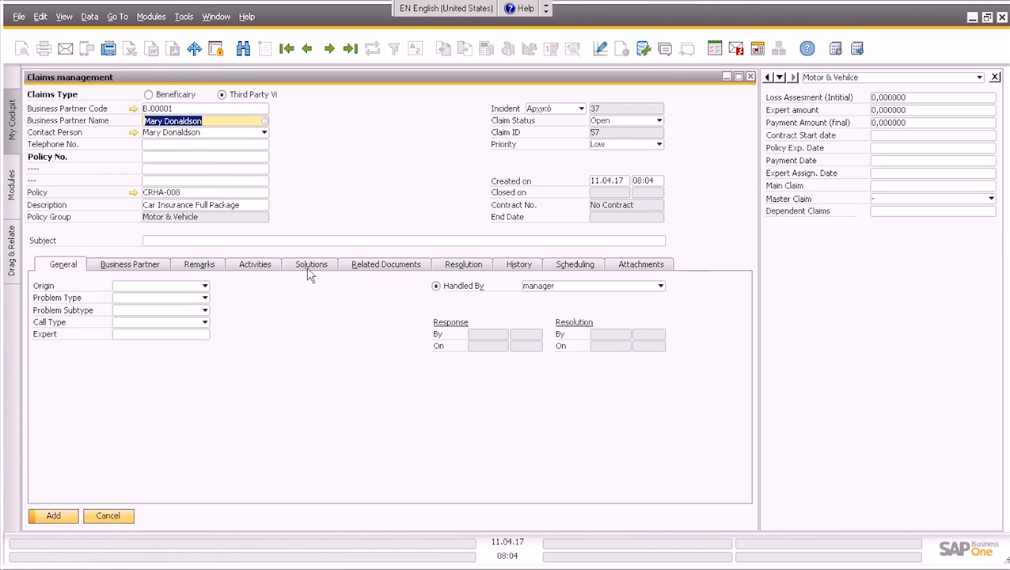
right_click(179, 157)
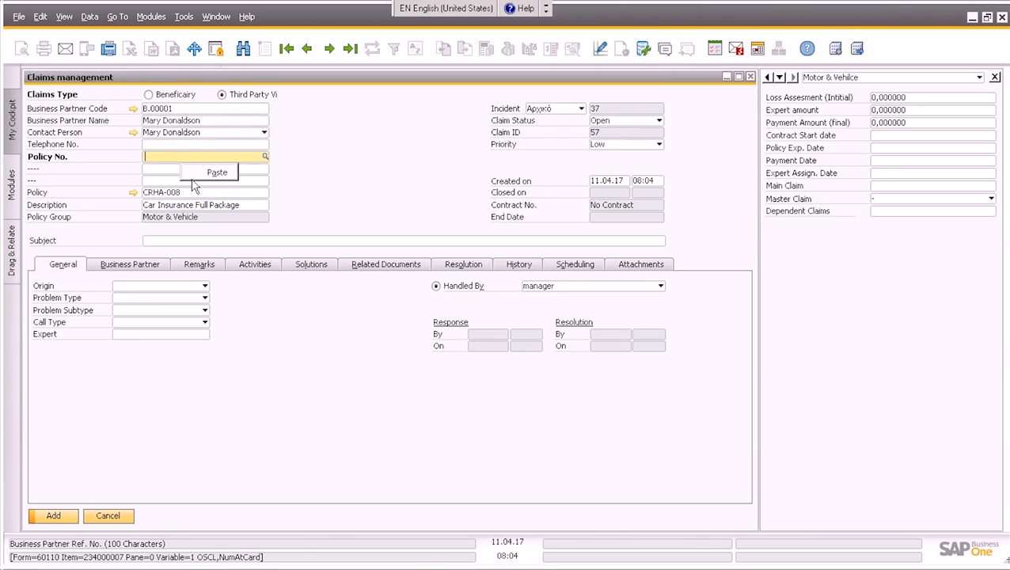
click(213, 172)
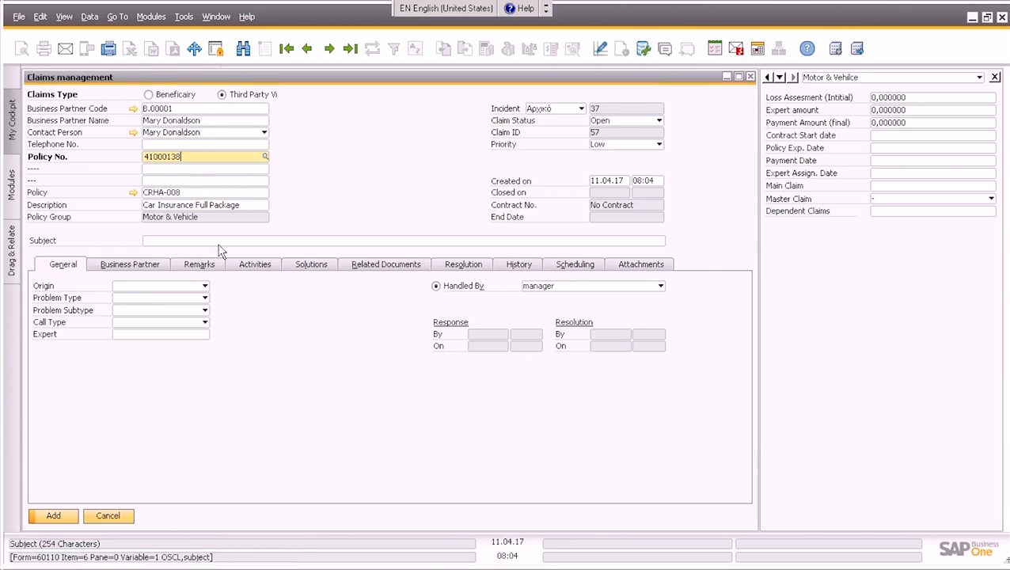
Step: Enter "Damages due to accident" as the claim's subject
click(220, 241)
text(Damag)
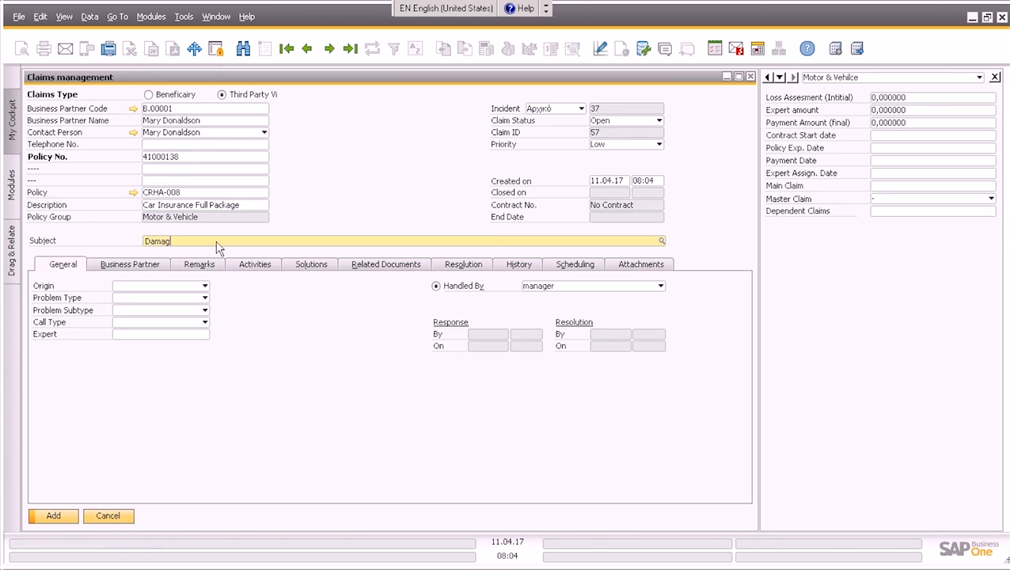
text(es due to accident)
Step: Classify the claim with origin Telephone No., problem type CAR ACCIDENT LOSSES and problem subtype Damages
click(175, 286)
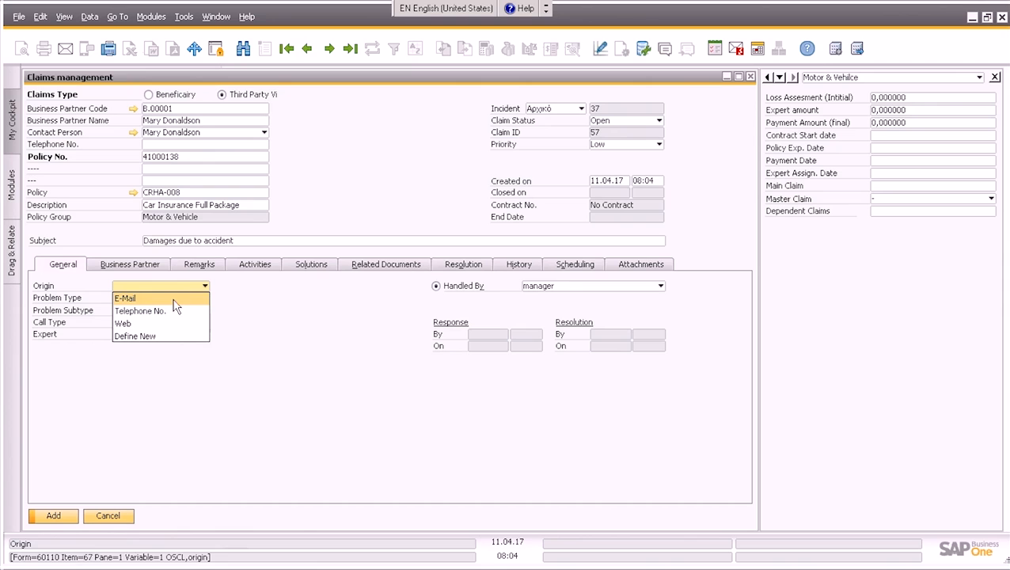
click(174, 311)
click(171, 298)
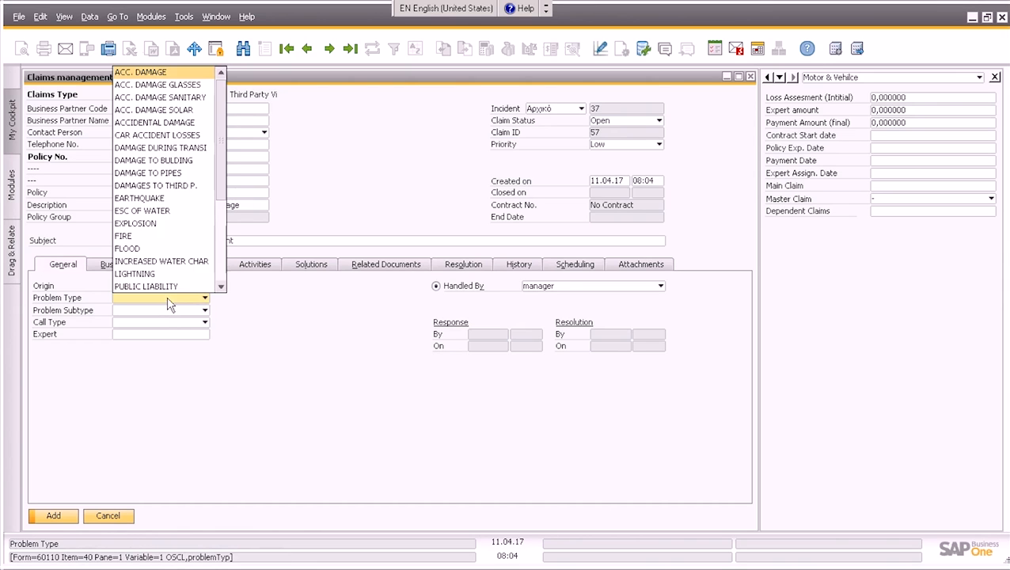
click(177, 136)
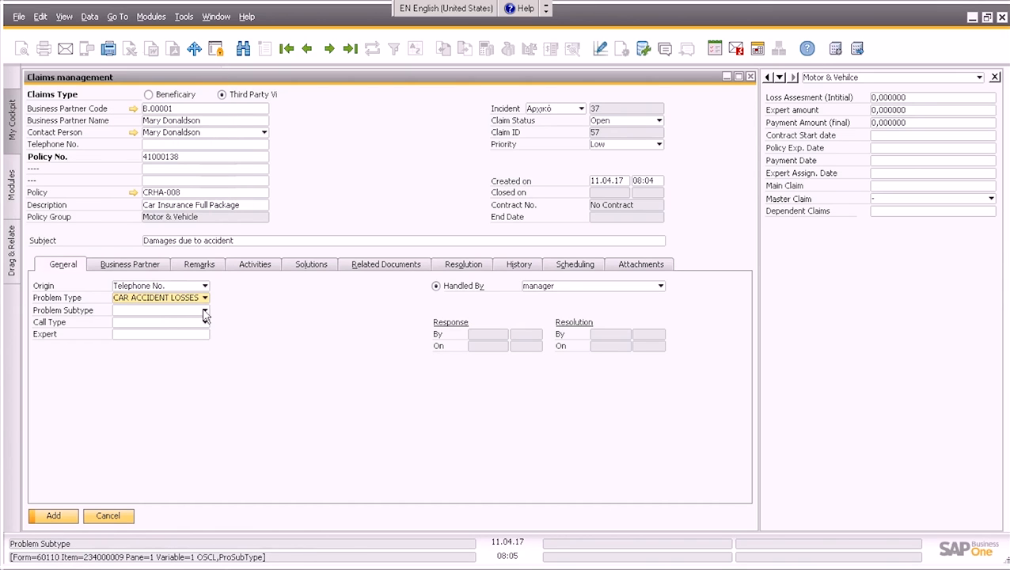
click(204, 310)
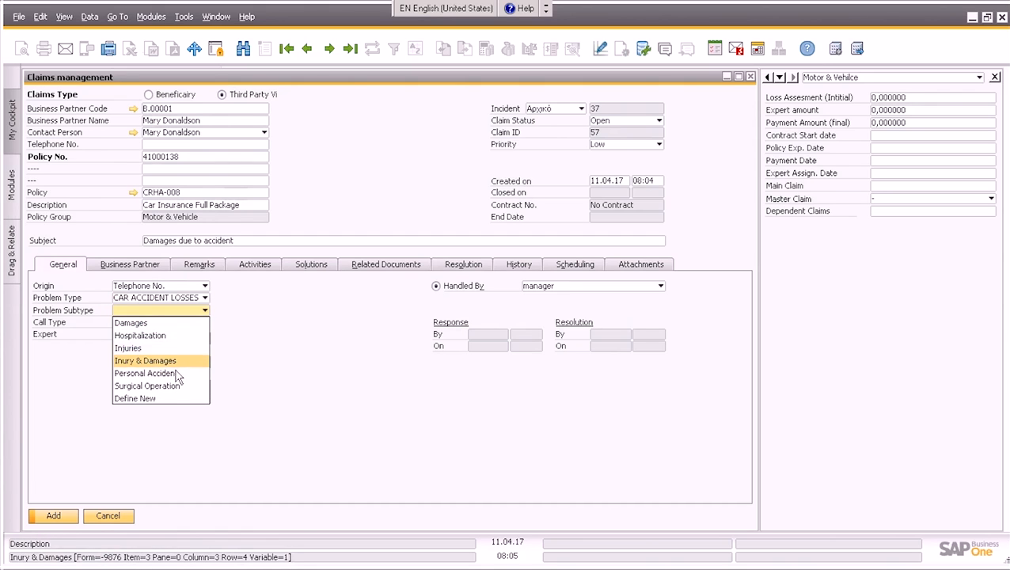
click(134, 322)
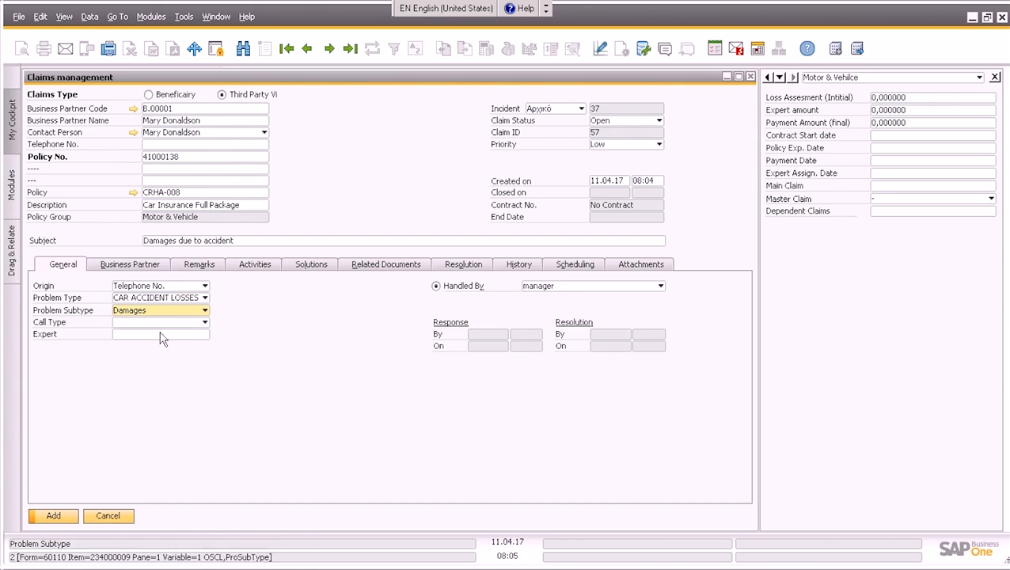
Step: Assign the second employee in the employee list as the claim's expert and the first listed user as its handler
click(201, 336)
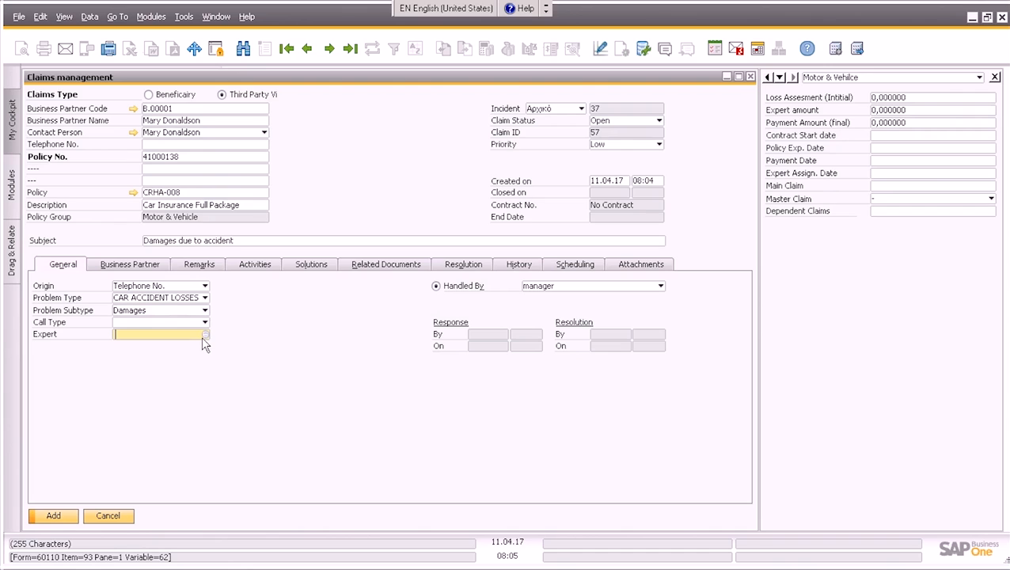
click(203, 335)
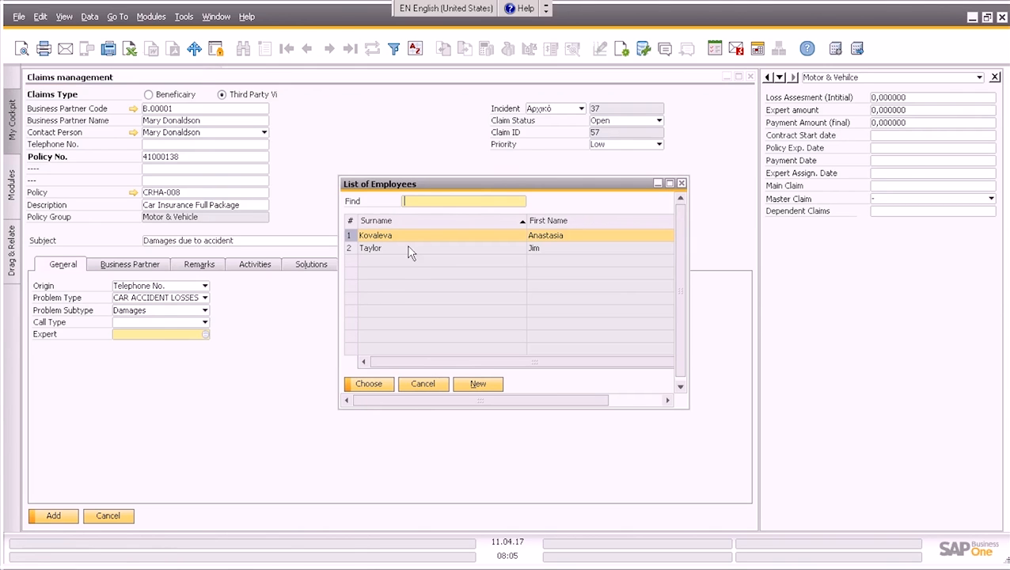
click(411, 249)
click(369, 384)
click(577, 288)
scroll(578, 293, up, 5)
click(577, 298)
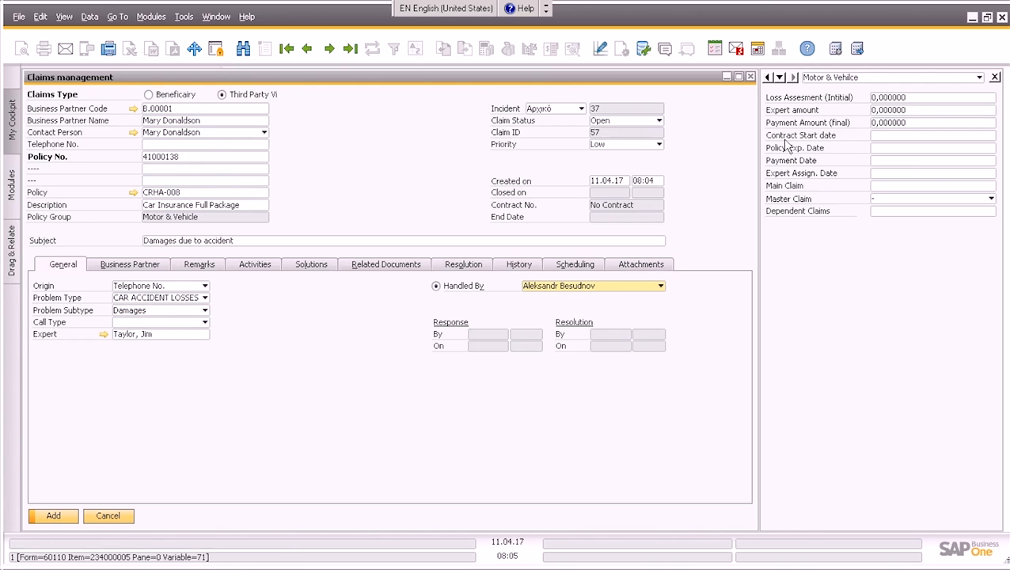
Step: Set the initial loss assessment to 1500 and link the claim to main claim 32 as a Subclaim
click(880, 102)
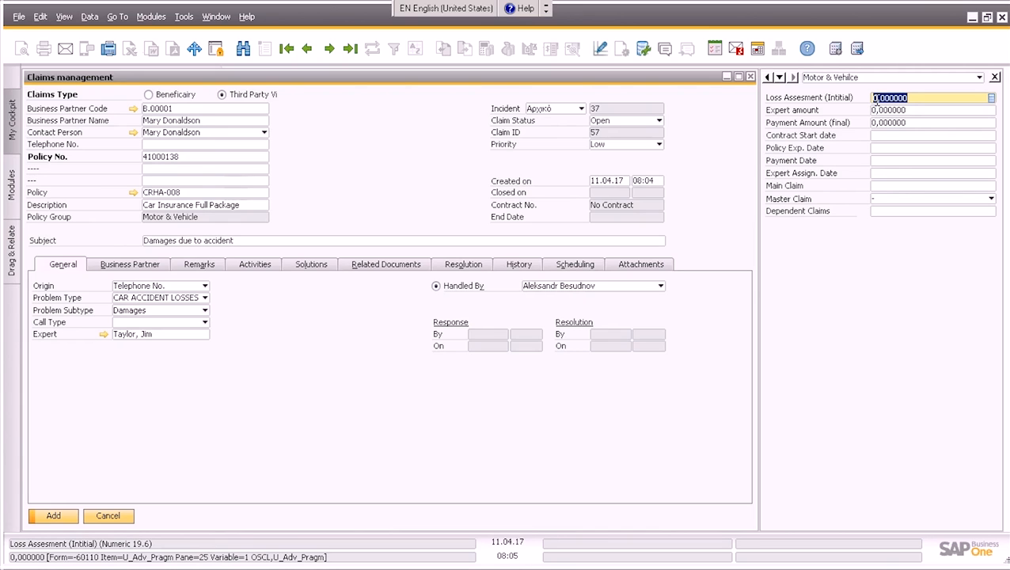
text(1500)
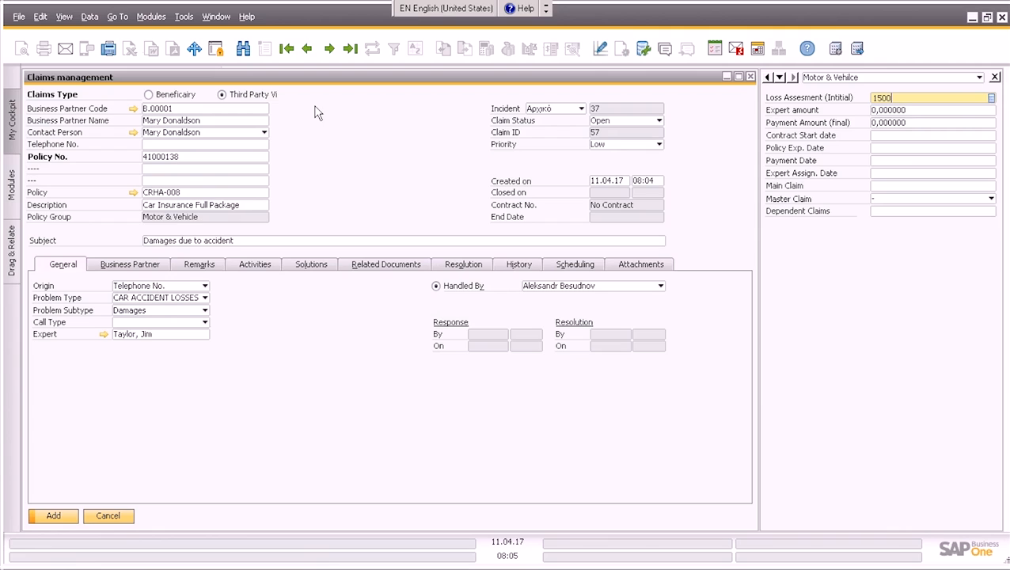
click(880, 187)
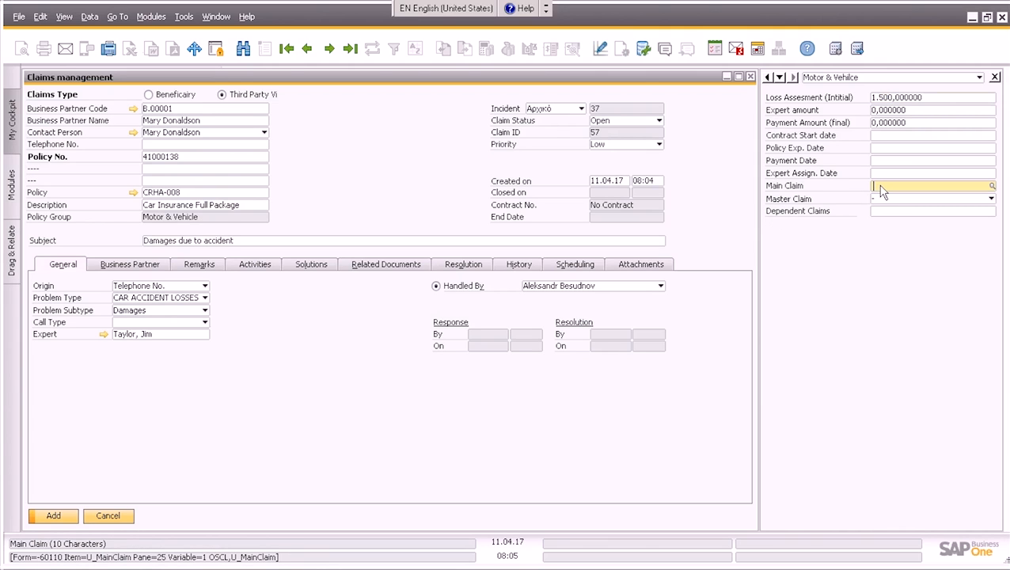
text(32)
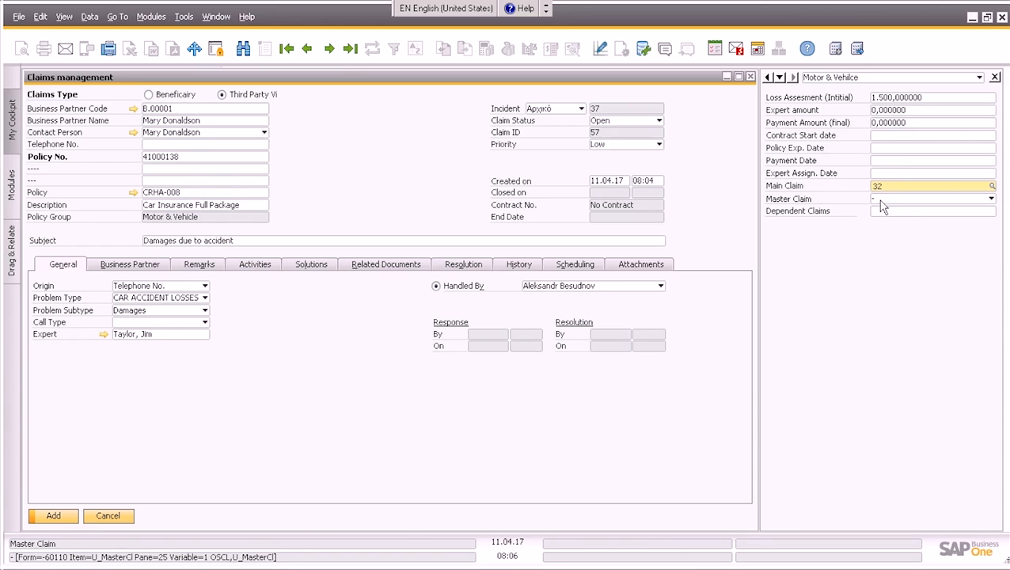
click(880, 200)
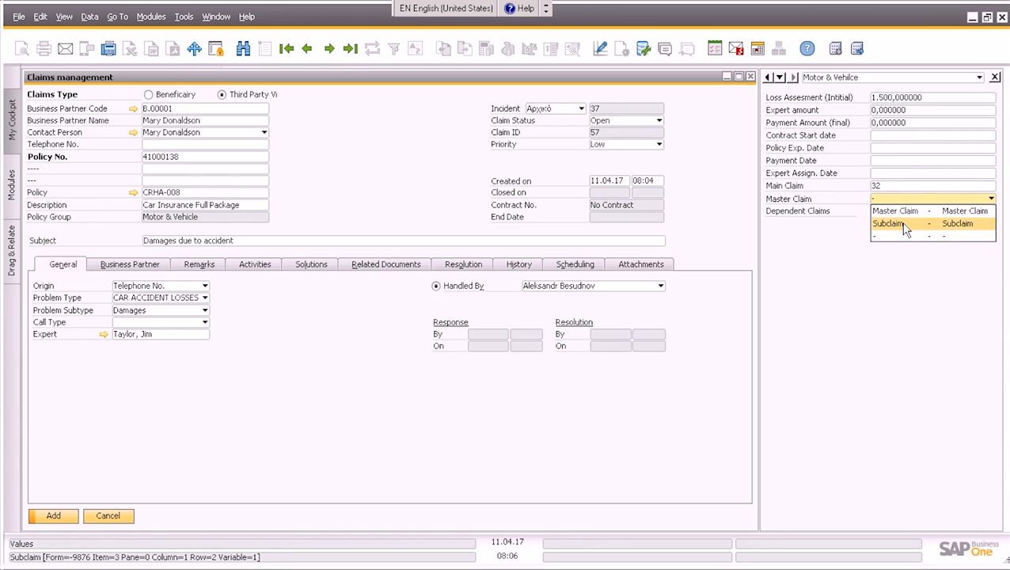
click(888, 224)
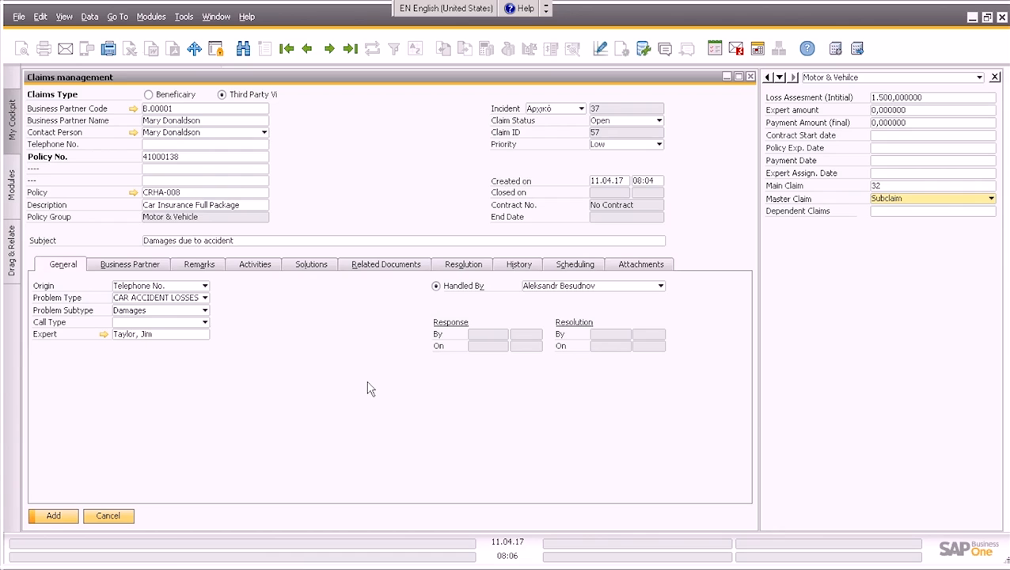
Step: Check the claim's activities and attachments lists, then add the claim
click(255, 272)
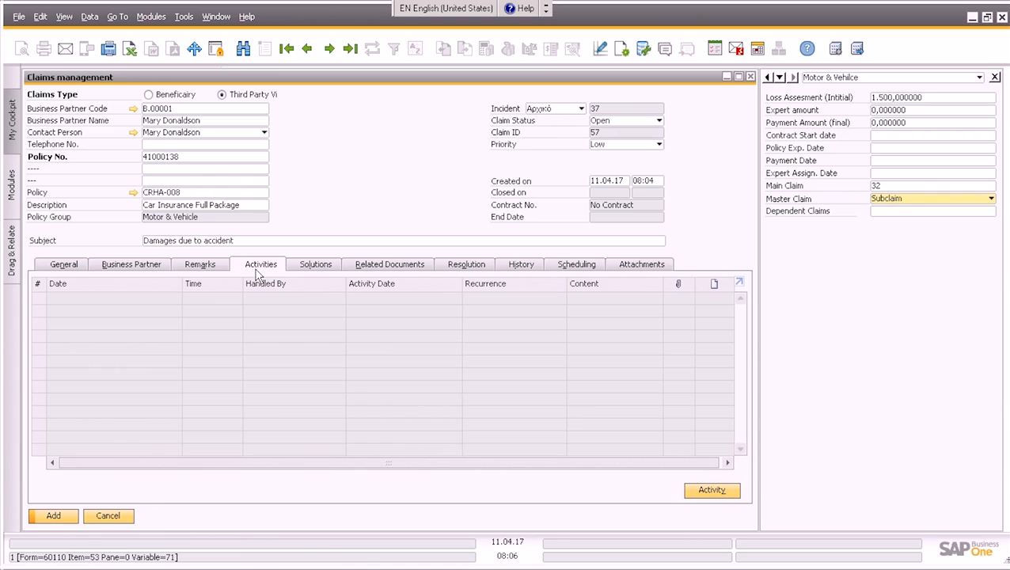
click(616, 269)
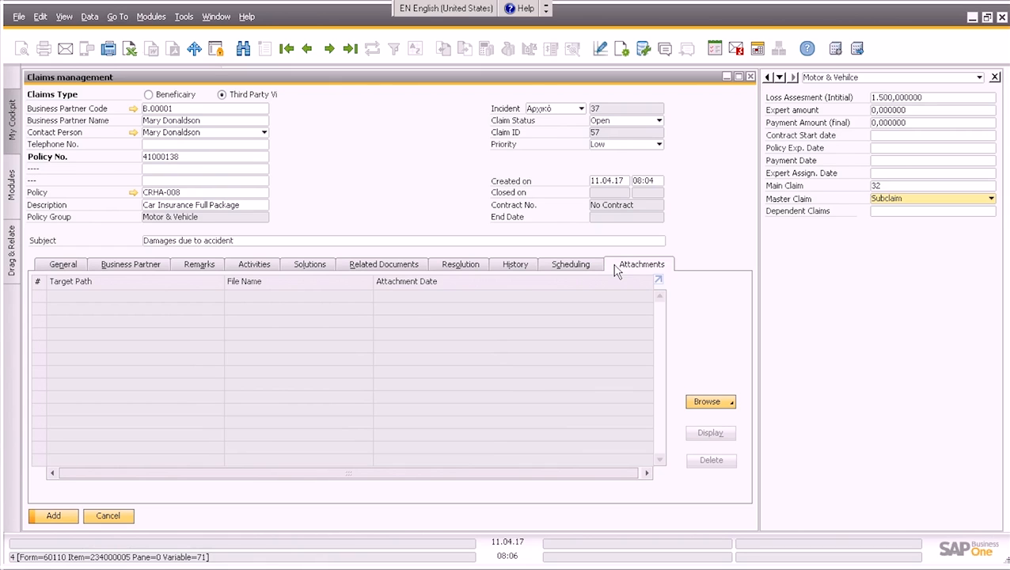
click(53, 516)
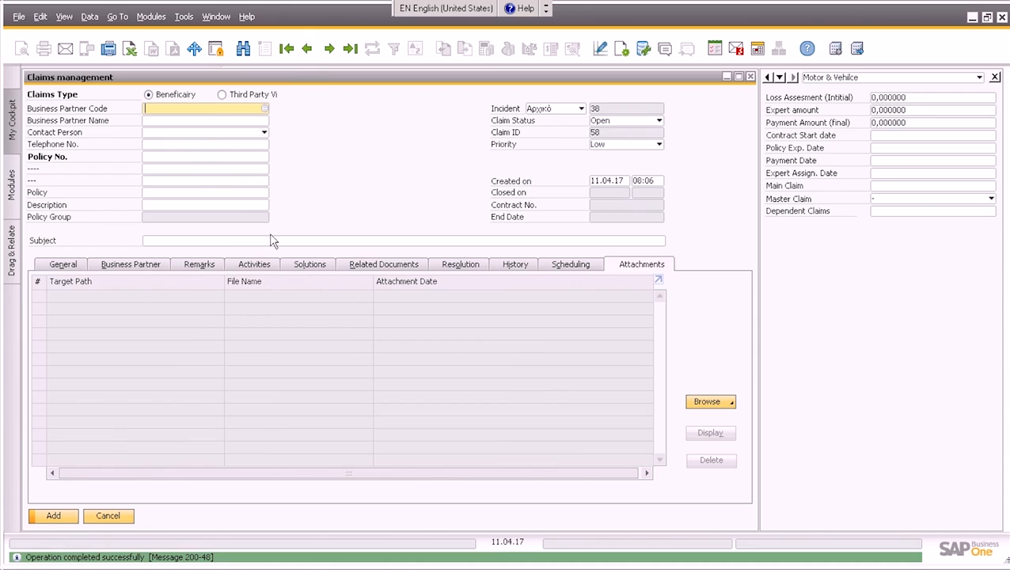
Step: Reopen the claim just added and set its expert amount to 1250
click(307, 49)
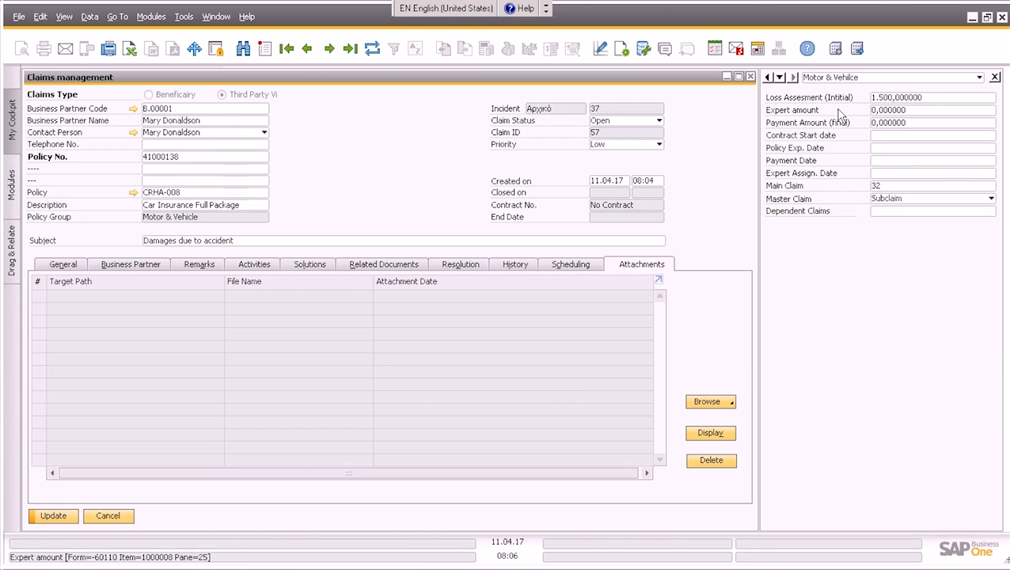
click(885, 114)
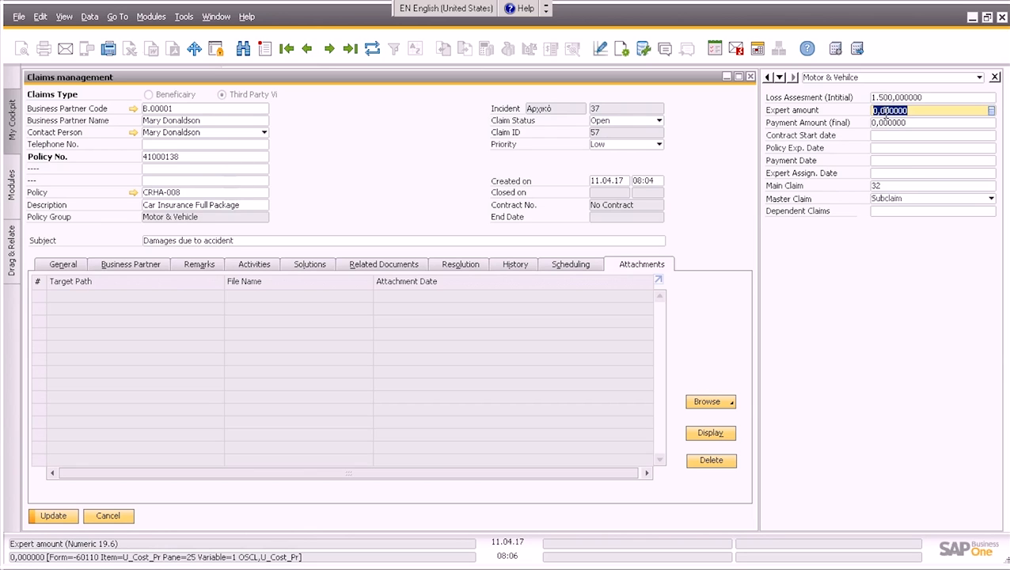
text(1250)
key(Tab)
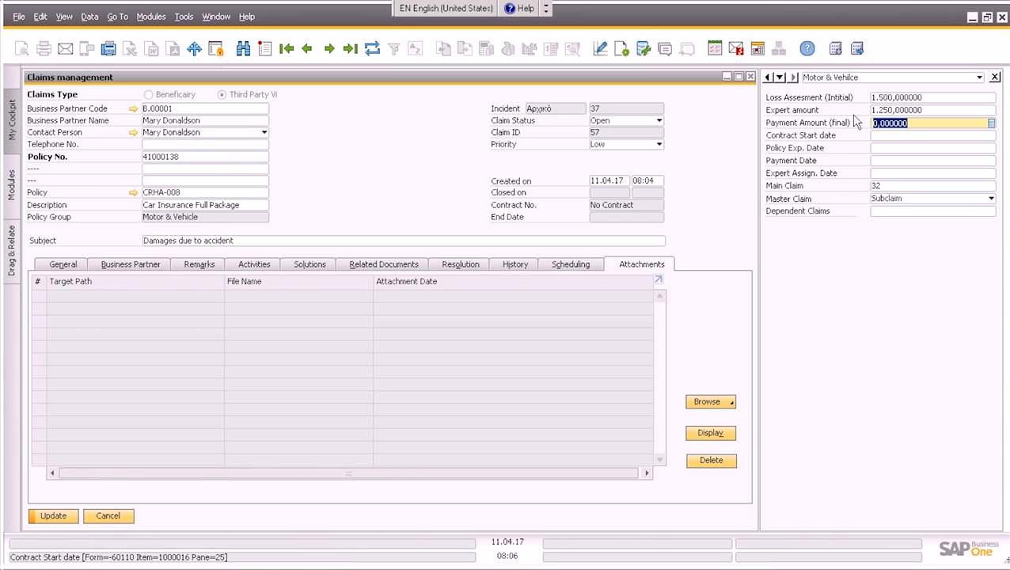
Step: Set the claim status to Ongoing and update the claim, acknowledging the contract warning
click(626, 125)
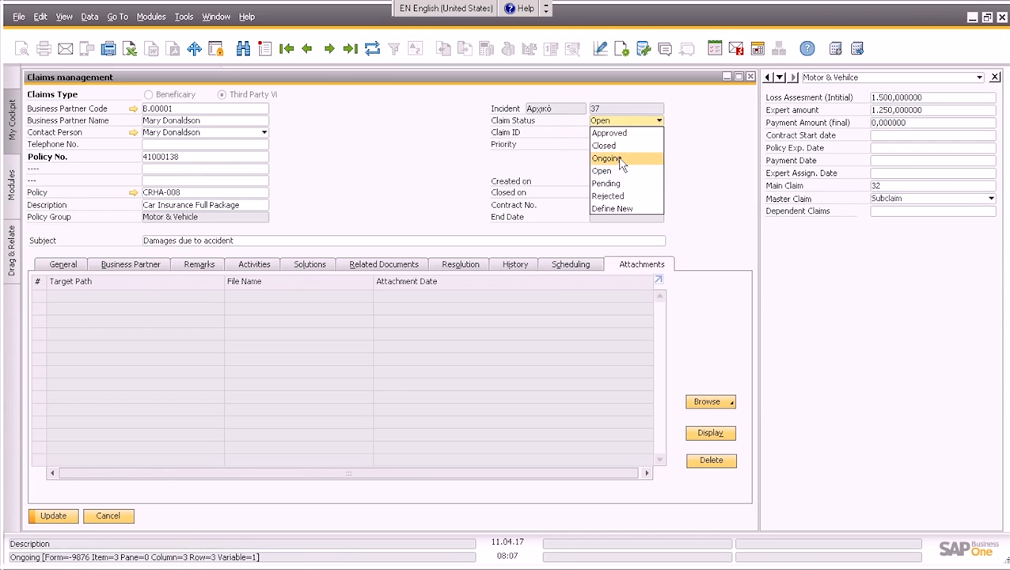
click(624, 160)
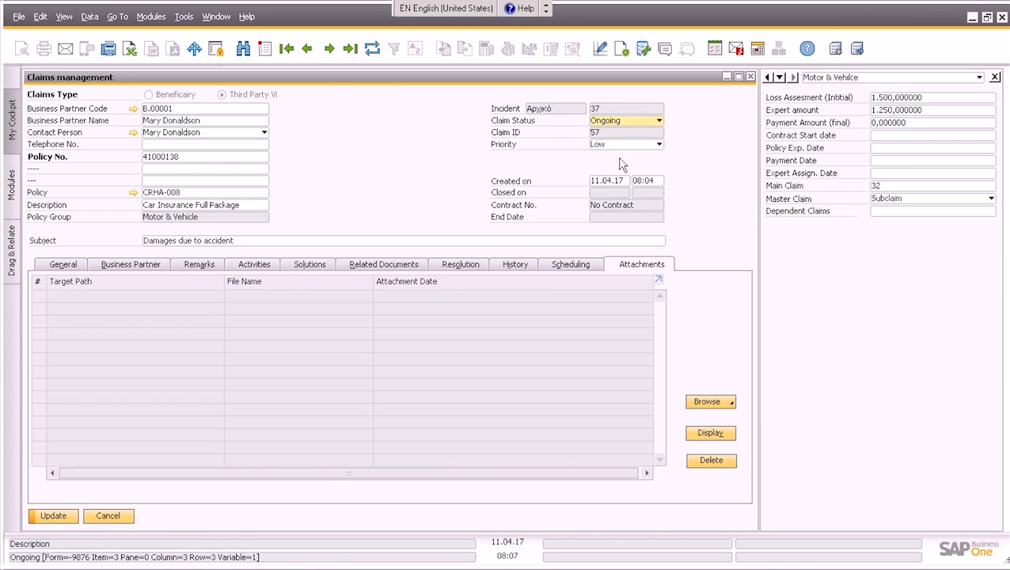
key(Return)
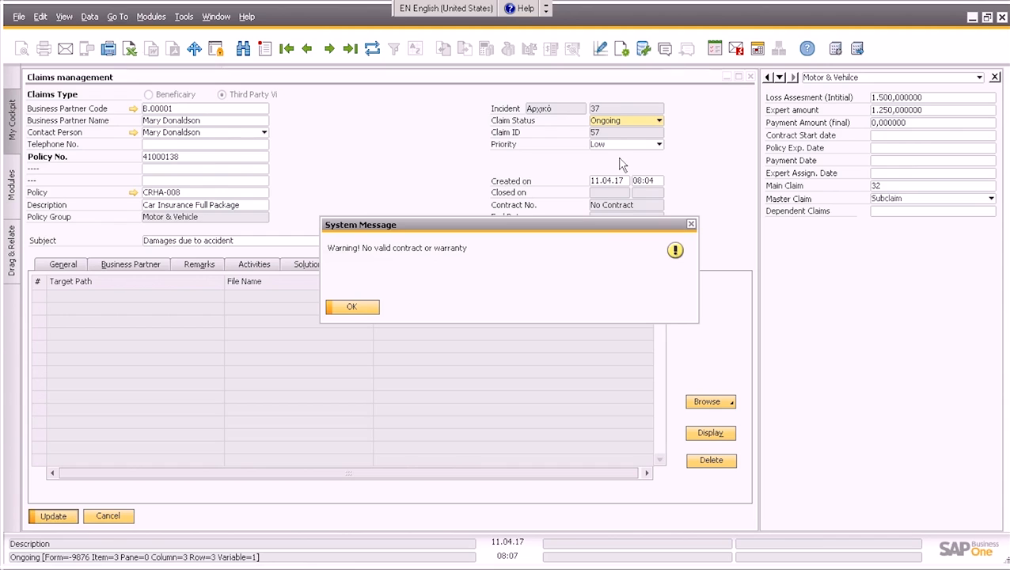
click(350, 310)
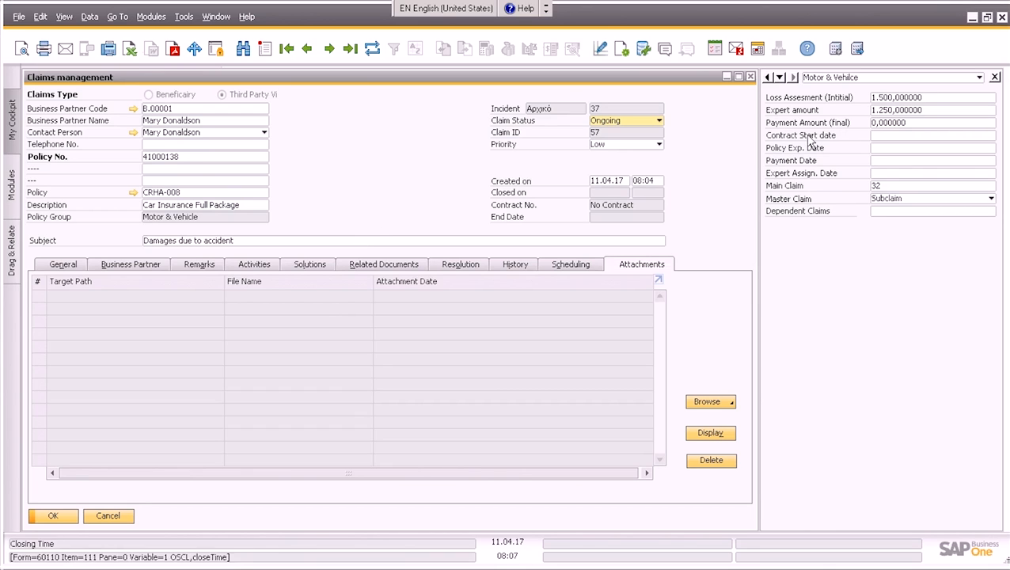
Step: Set the subclaim's status to Approved and its final payment amount to 1250
click(652, 122)
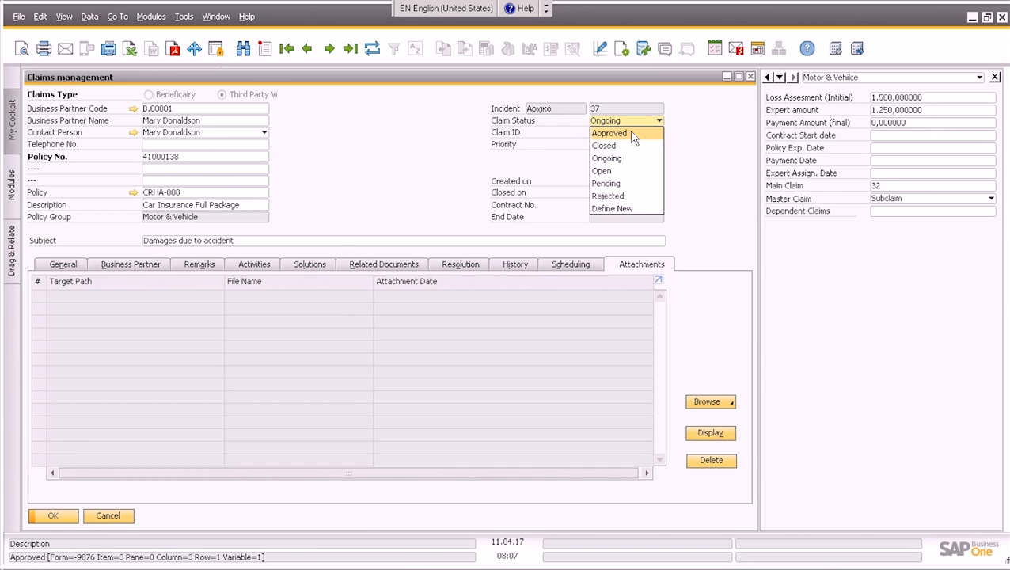
click(631, 134)
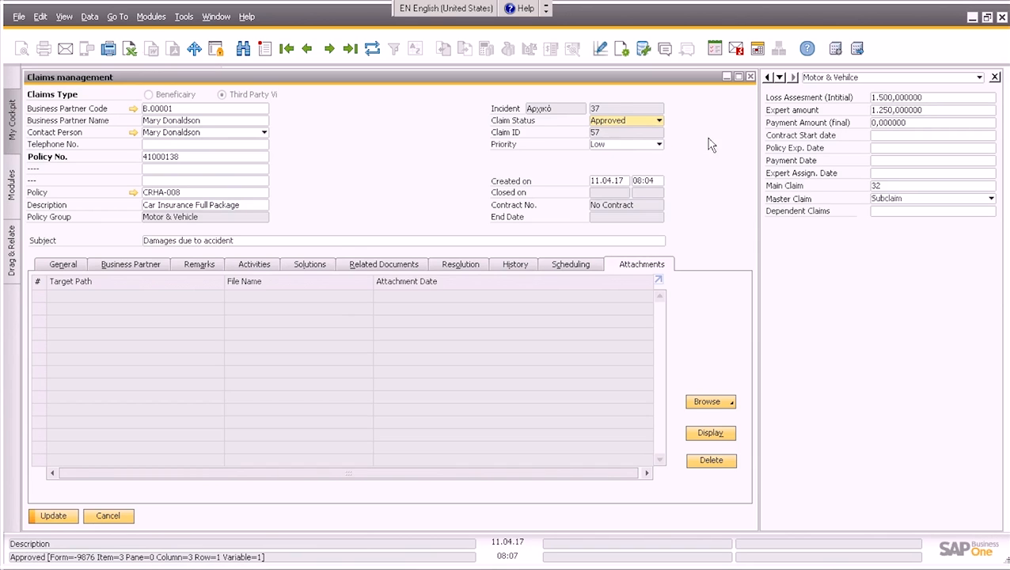
click(892, 125)
text(1250)
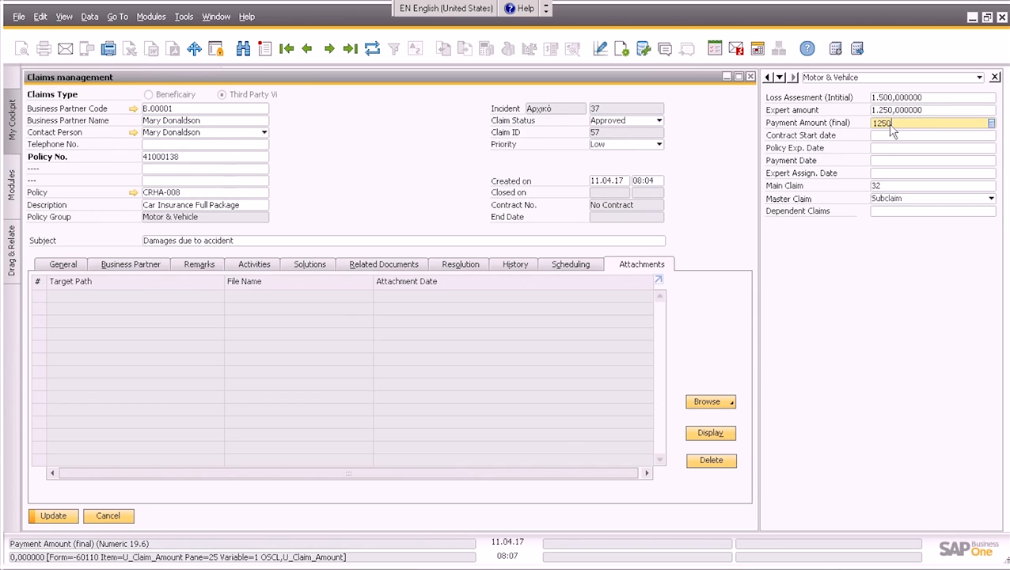
key(Tab)
Step: Set the payment date to 15.05.17, update the claim despite the contract warning, and close it
key(Tab)
key(Tab)
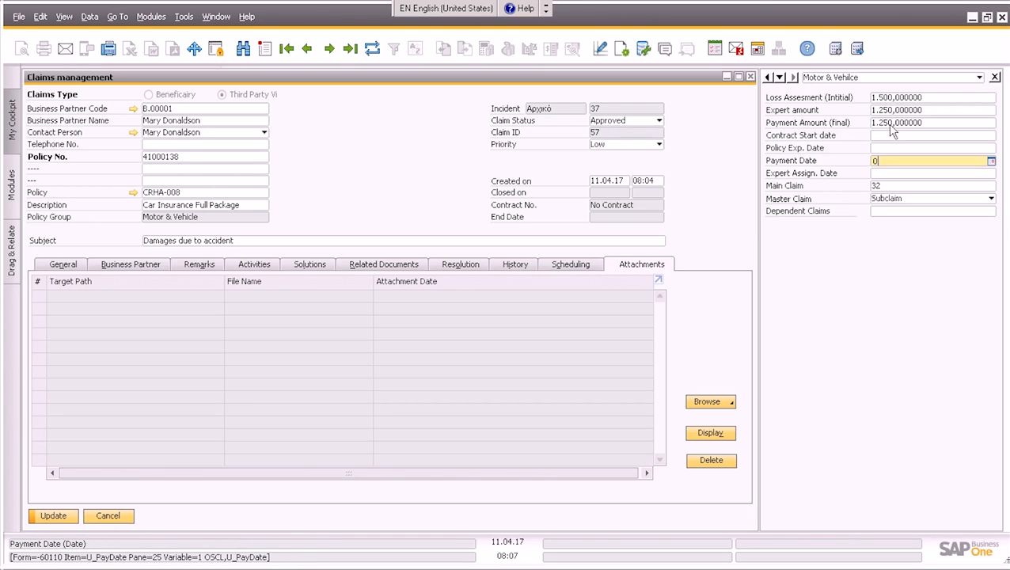
text(150517)
key(Tab)
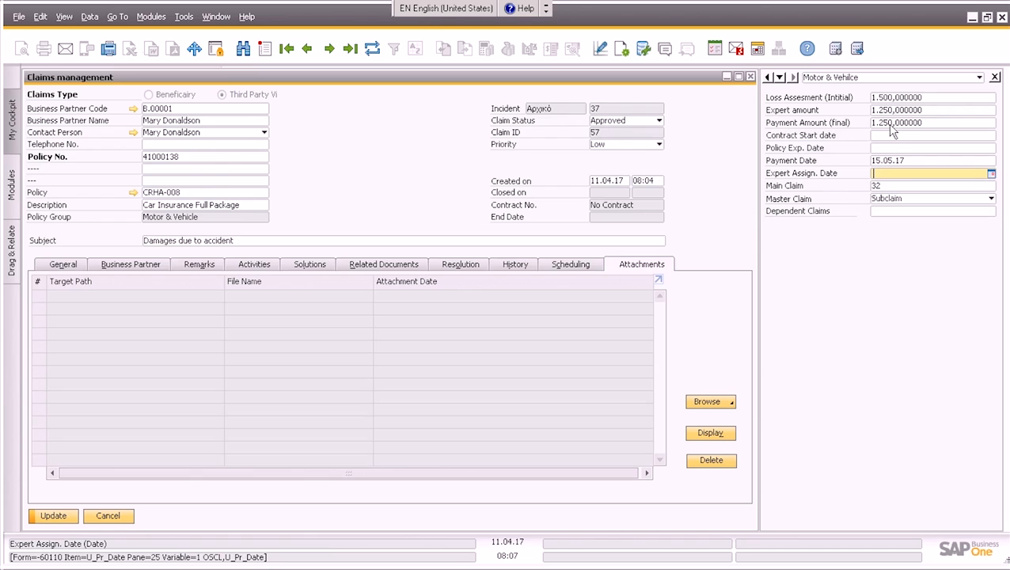
key(Return)
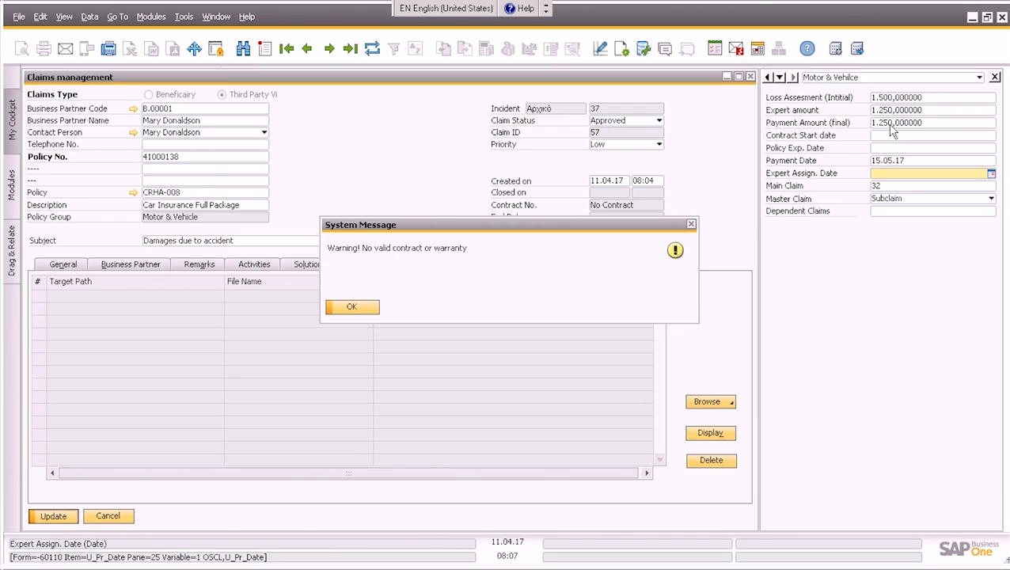
key(Return)
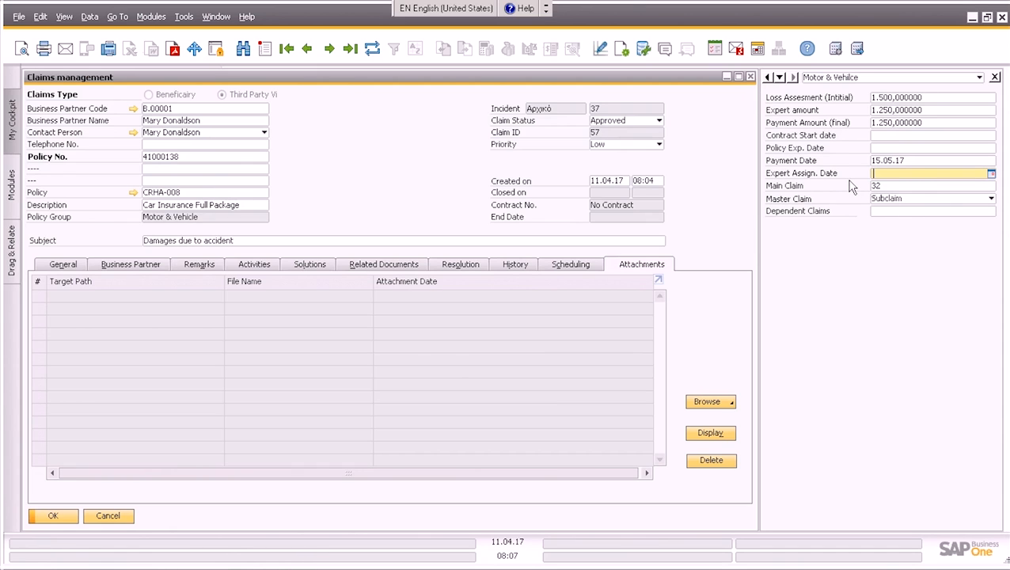
click(749, 76)
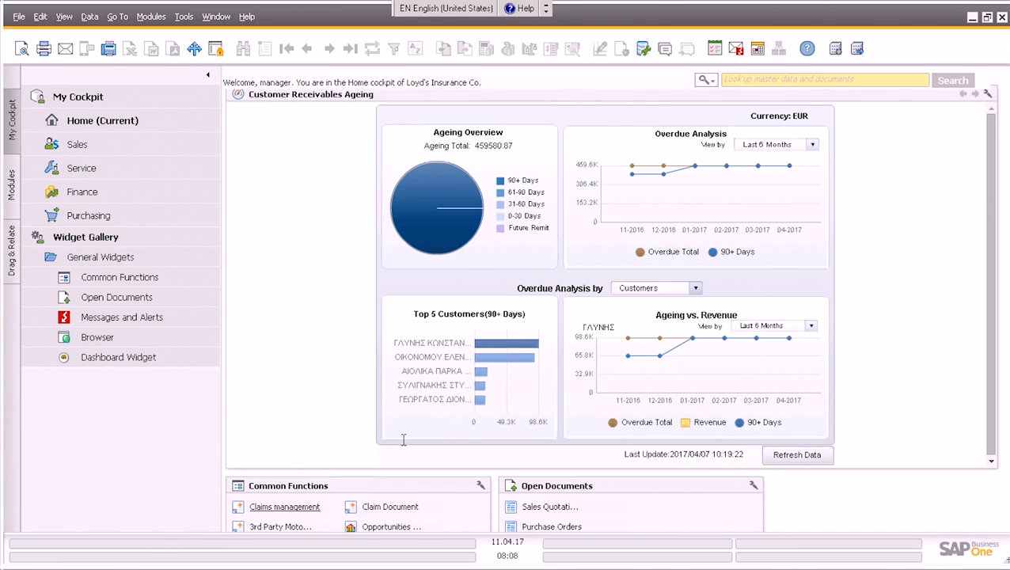
Step: Reopen claims management and find the main claim by incident number 32
click(311, 509)
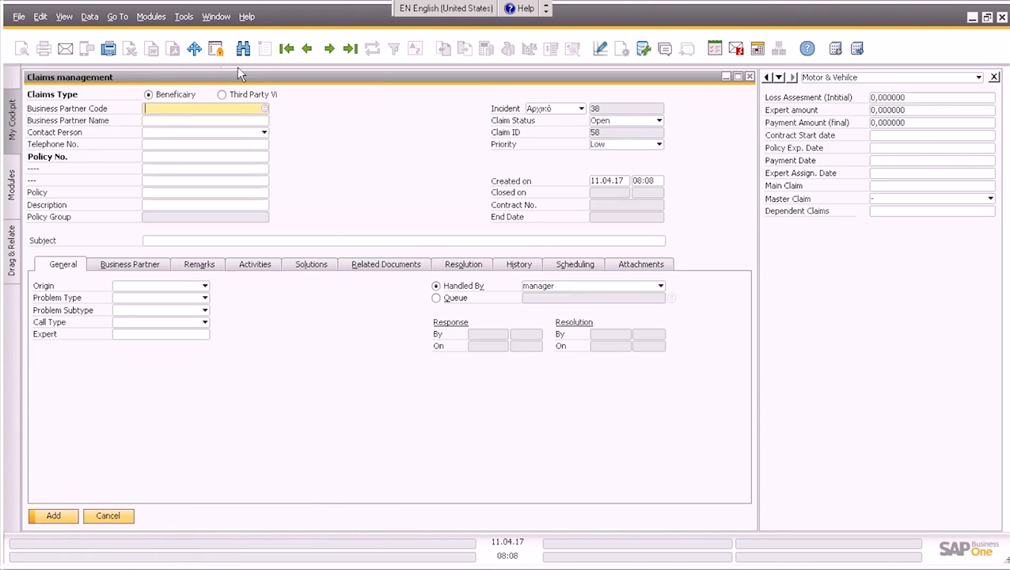
click(243, 48)
click(626, 109)
text(32)
key(Return)
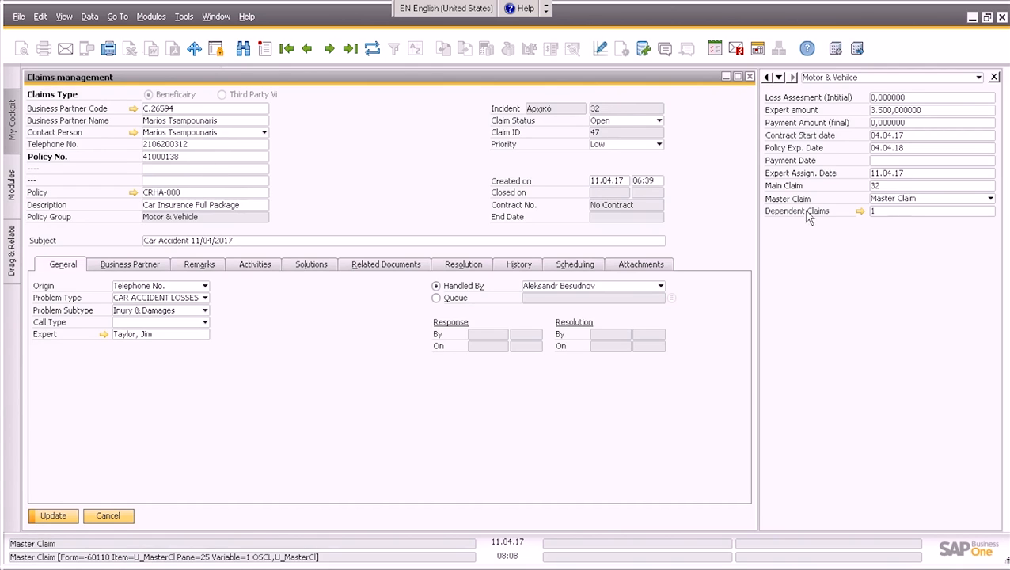
Step: Review the main claim's dependent third-party claims, and close the main claim without saving changes
click(861, 214)
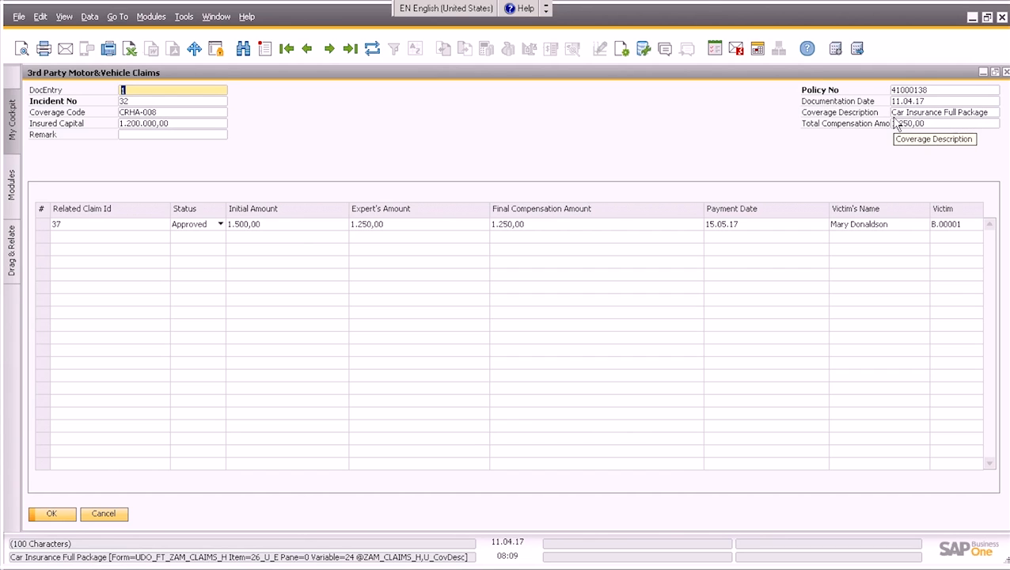
click(52, 514)
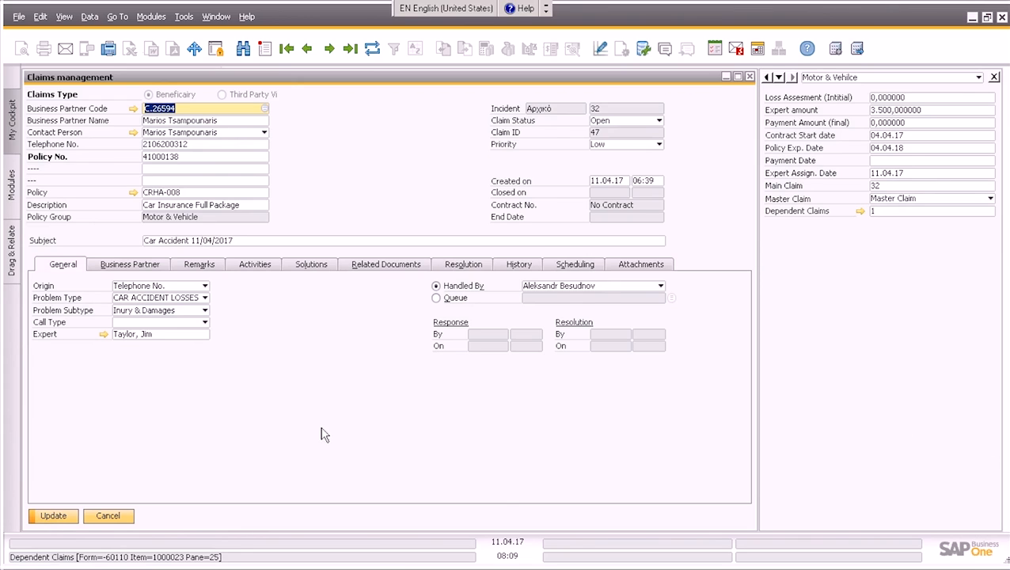
click(748, 76)
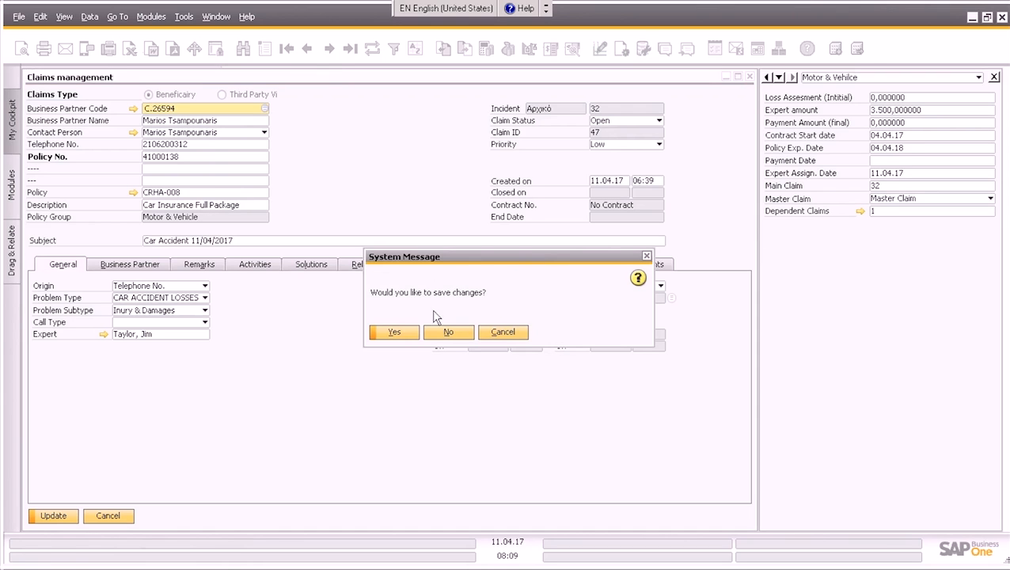
click(447, 332)
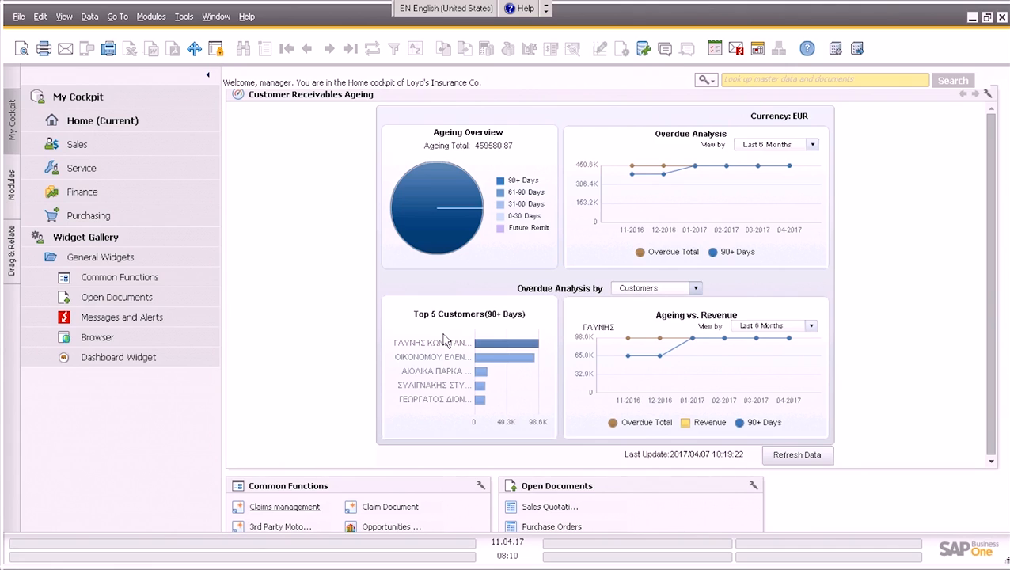
Step: Start a new claim document for the third-party beneficiary and paste in the policy number
click(400, 508)
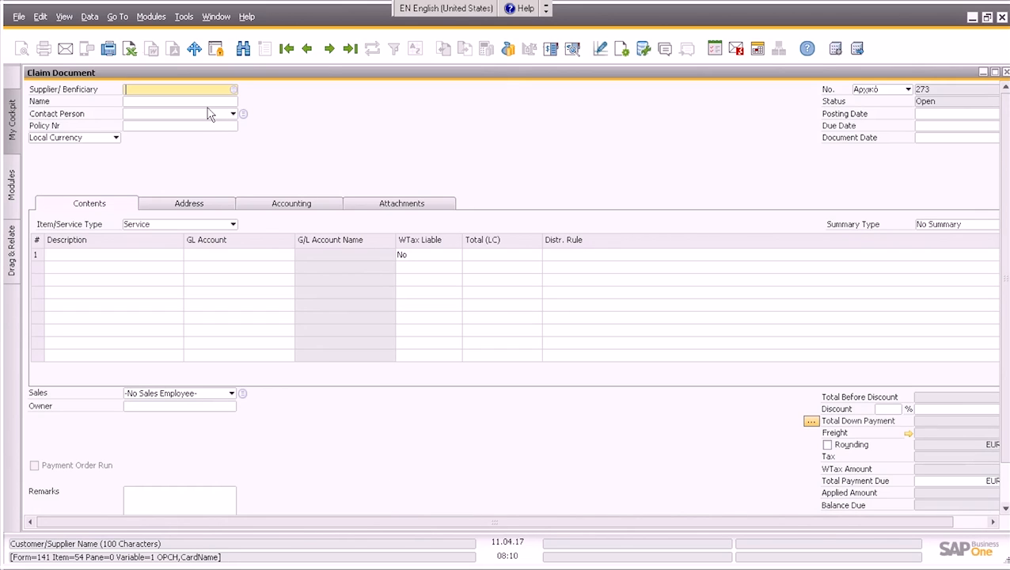
key(Tab)
text(mar)
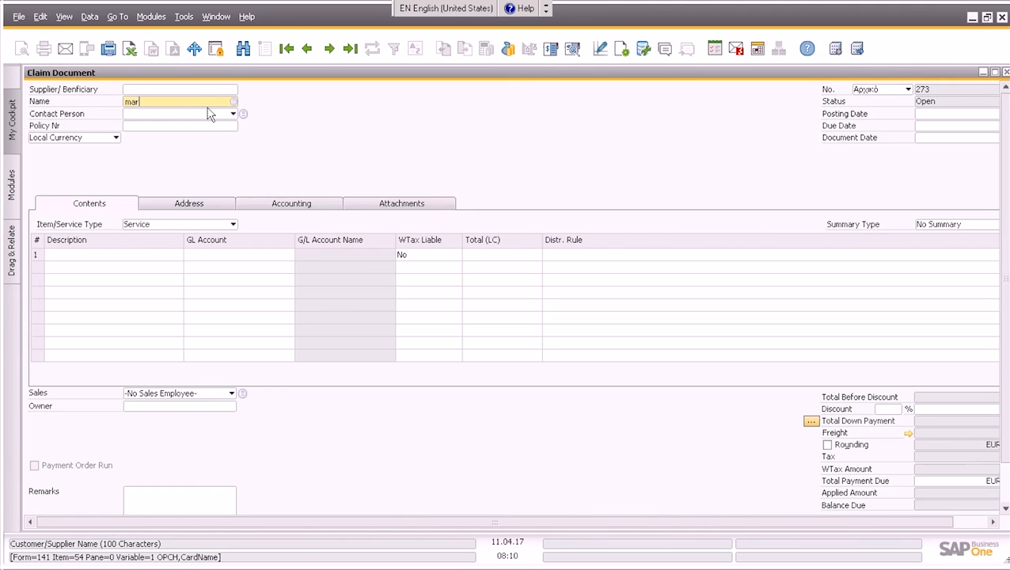
text(y)
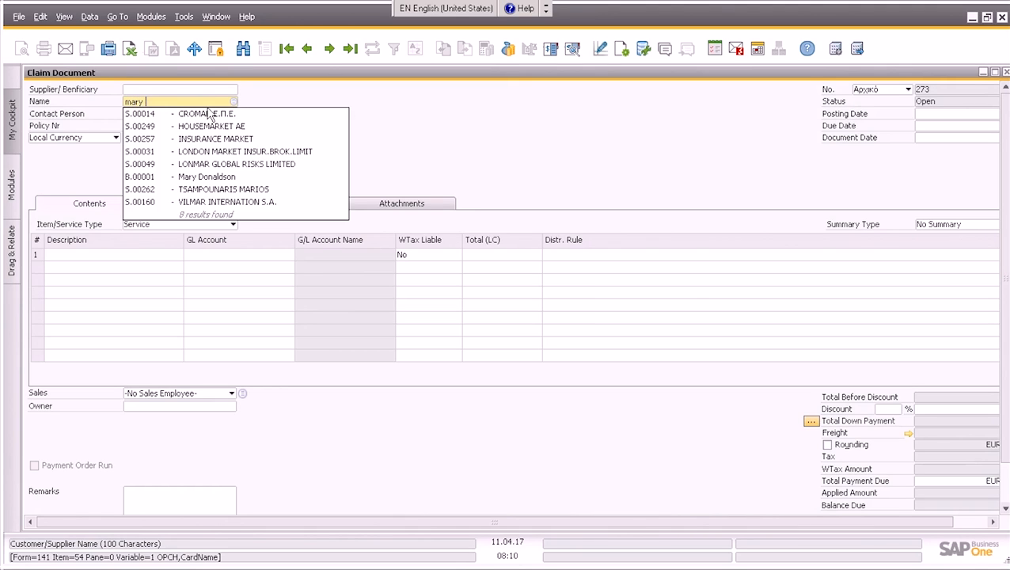
text( d)
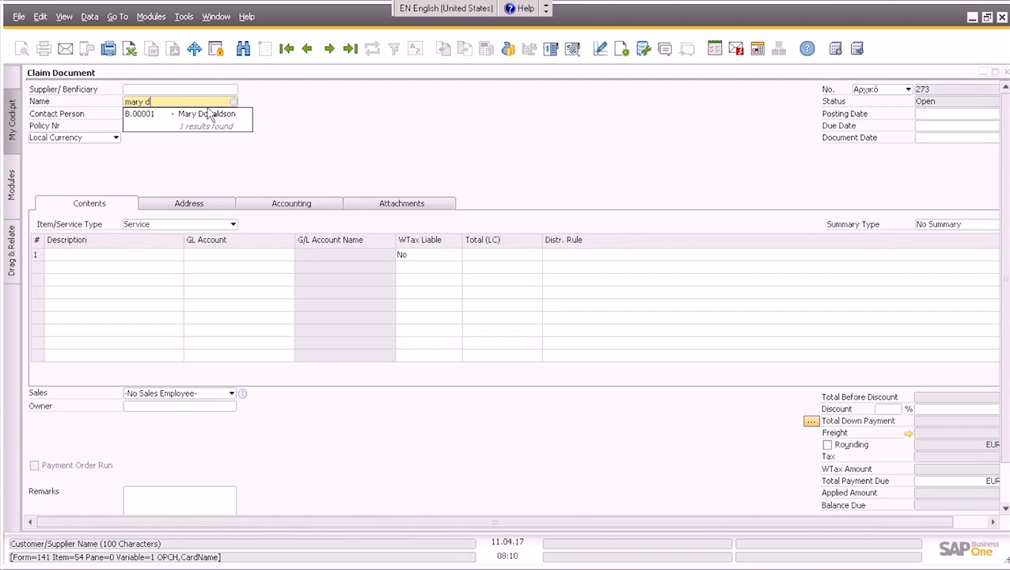
click(209, 115)
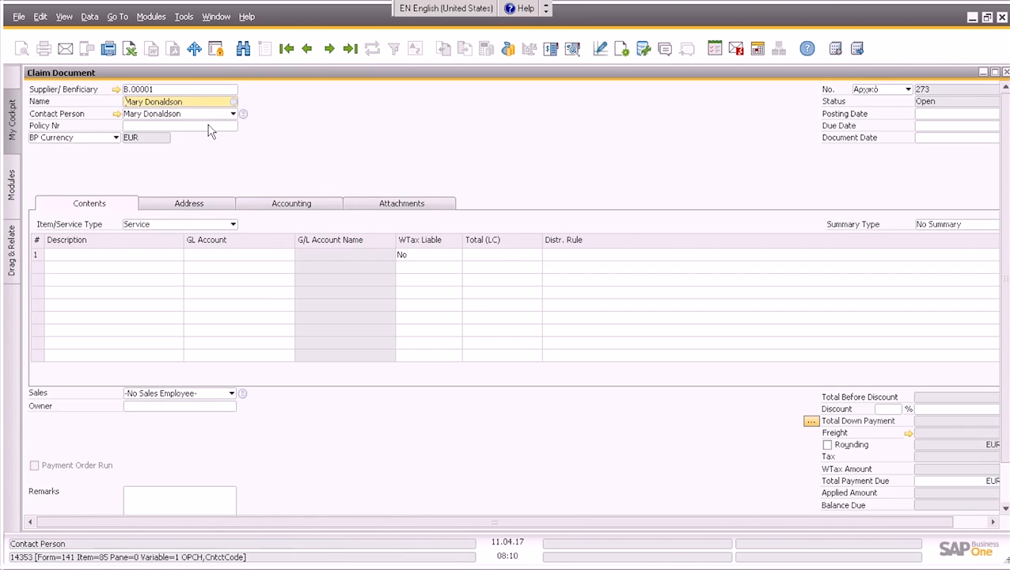
click(210, 127)
right_click(210, 131)
click(215, 140)
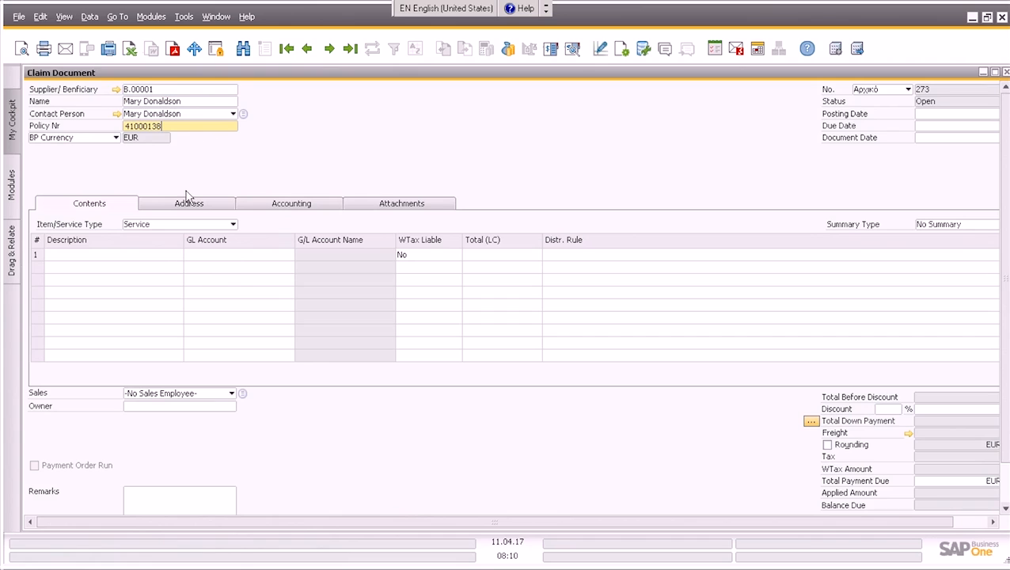
Step: Fill the claim document's posting date with the current date, 11.04.17, and set its due date to 15.05.17
click(163, 254)
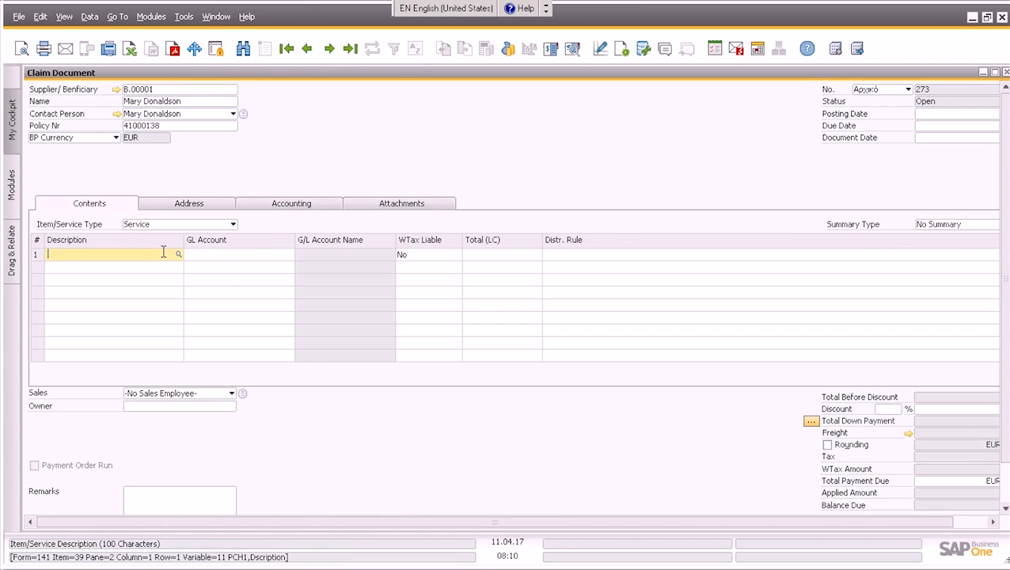
click(929, 114)
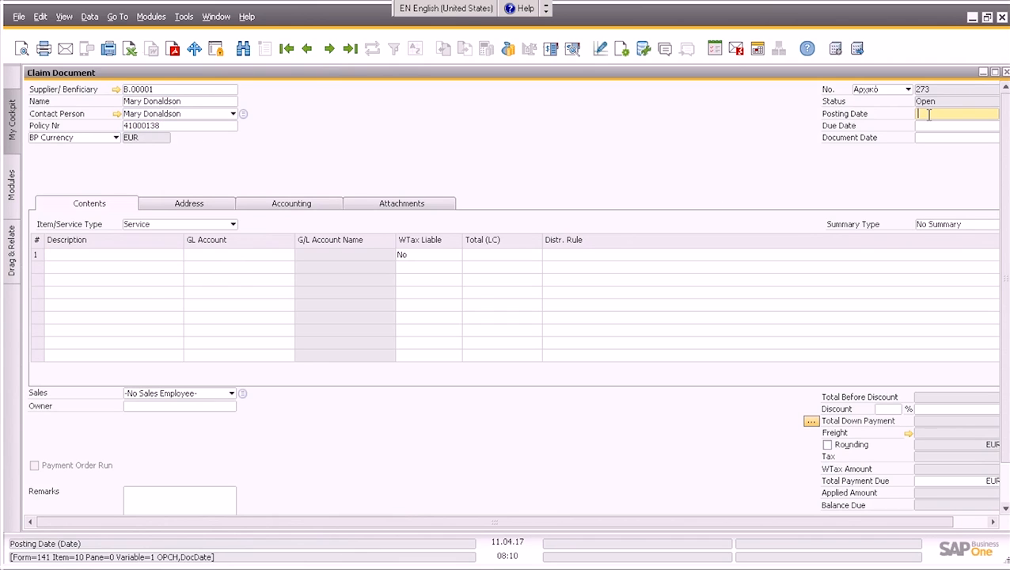
key(Tab)
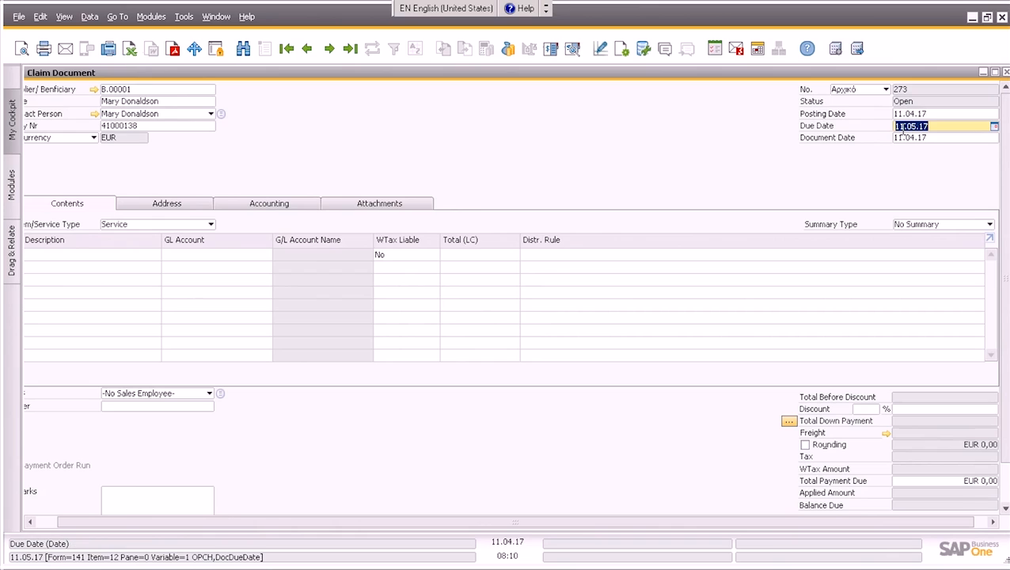
text(1505)
key(Tab)
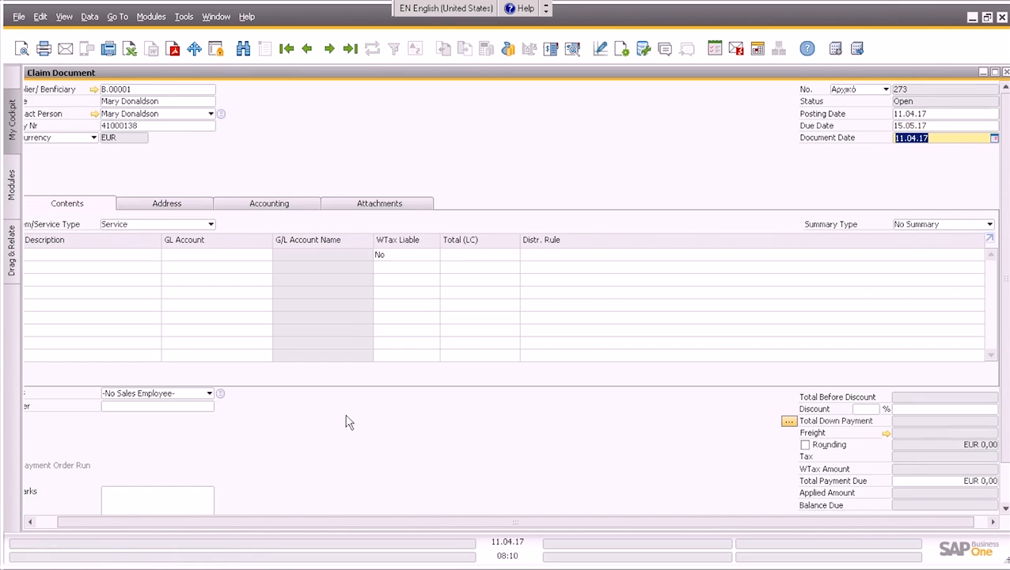
Step: Choose Motor Claim from the user-defined values as the description of the first content line
drag(293, 521, 176, 521)
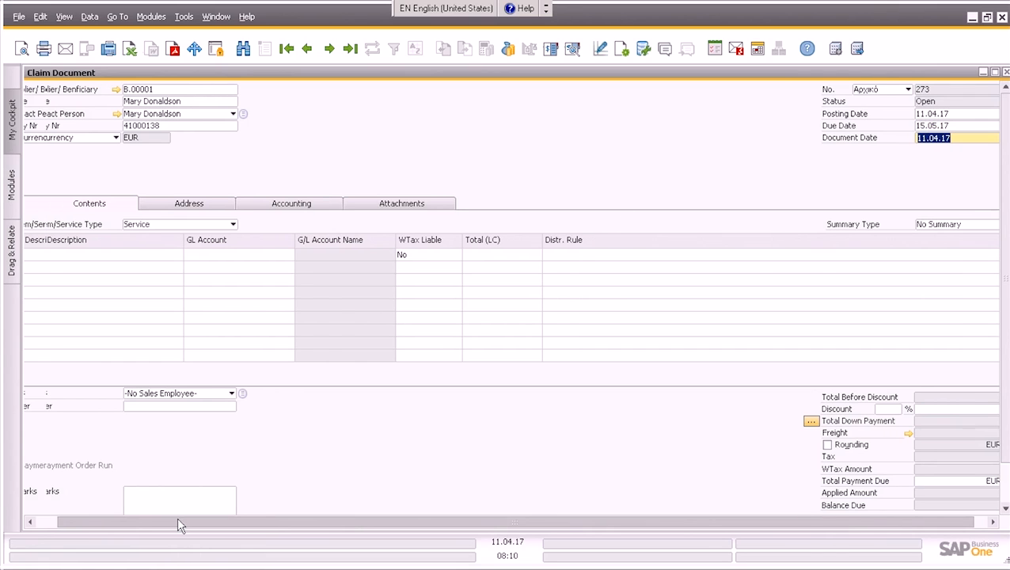
click(168, 255)
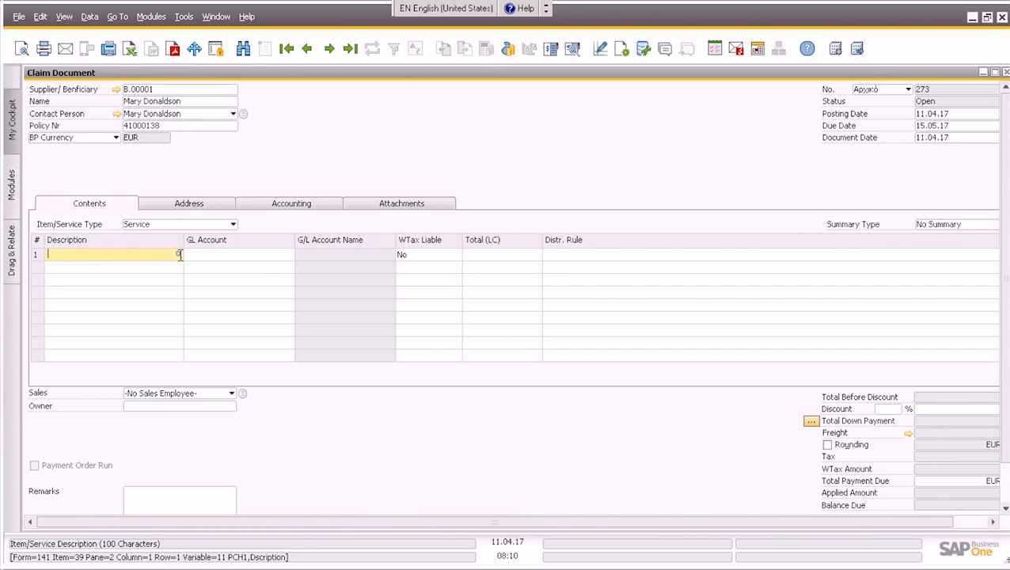
click(179, 255)
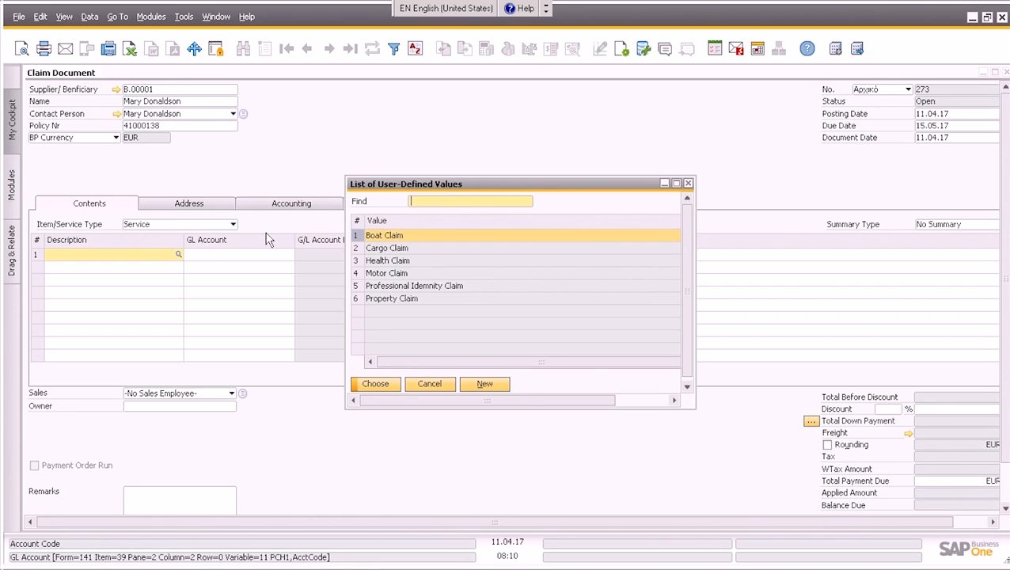
click(403, 275)
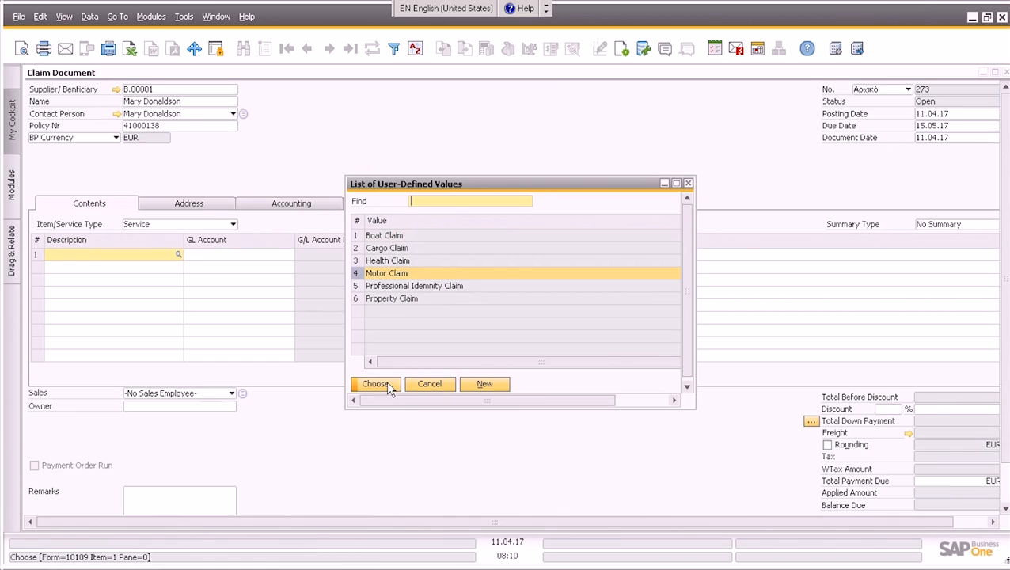
click(385, 382)
click(267, 260)
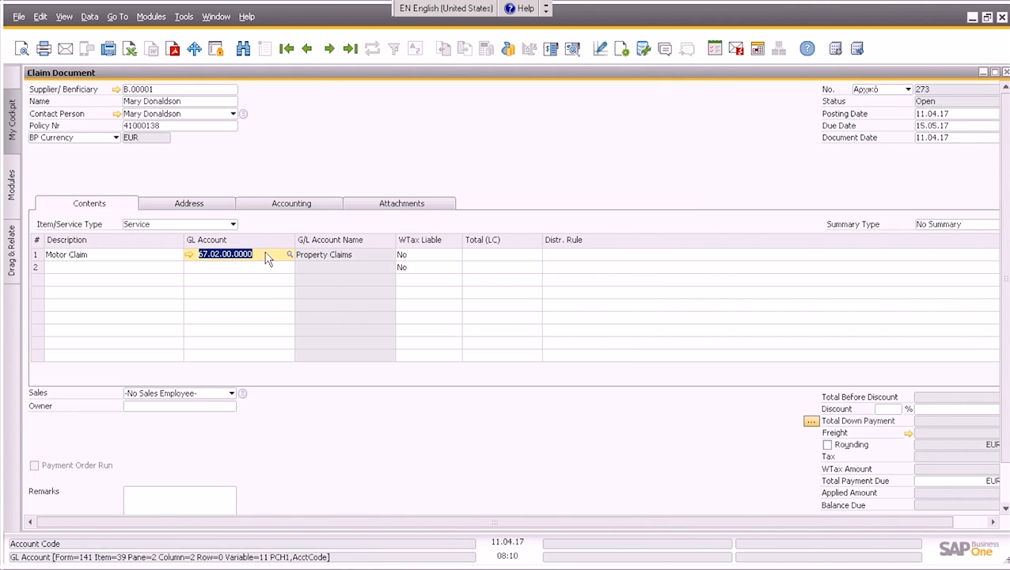
Step: Set the Motor Claim line total to 1250, add the claim document with confirmation, and close the form
click(507, 255)
text(1250)
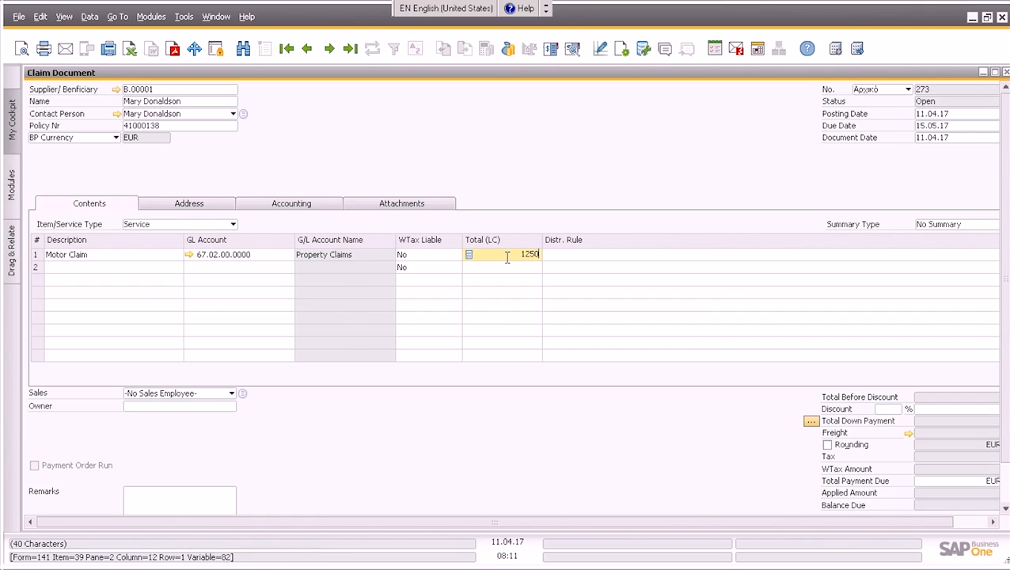
key(Tab)
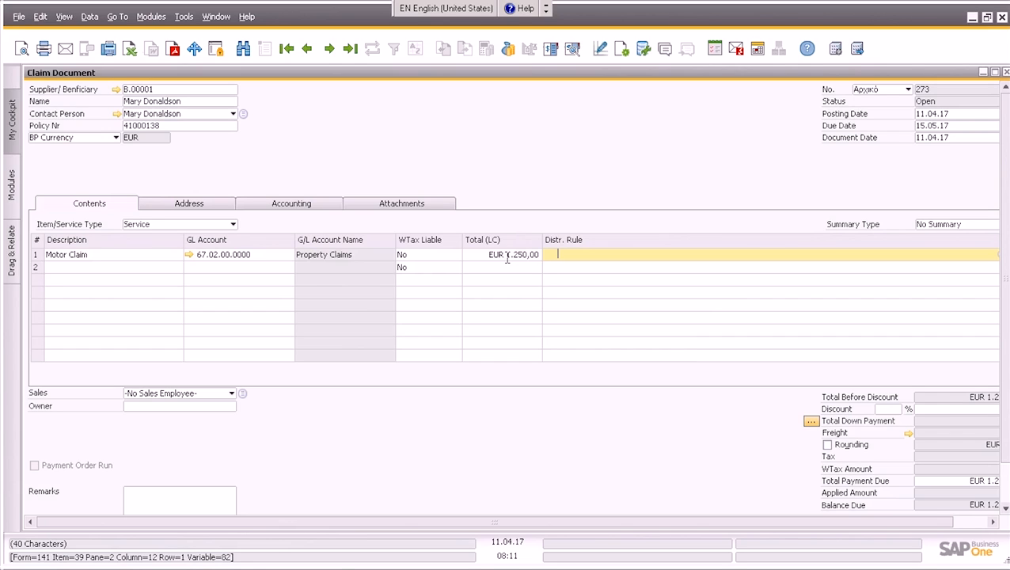
key(Return)
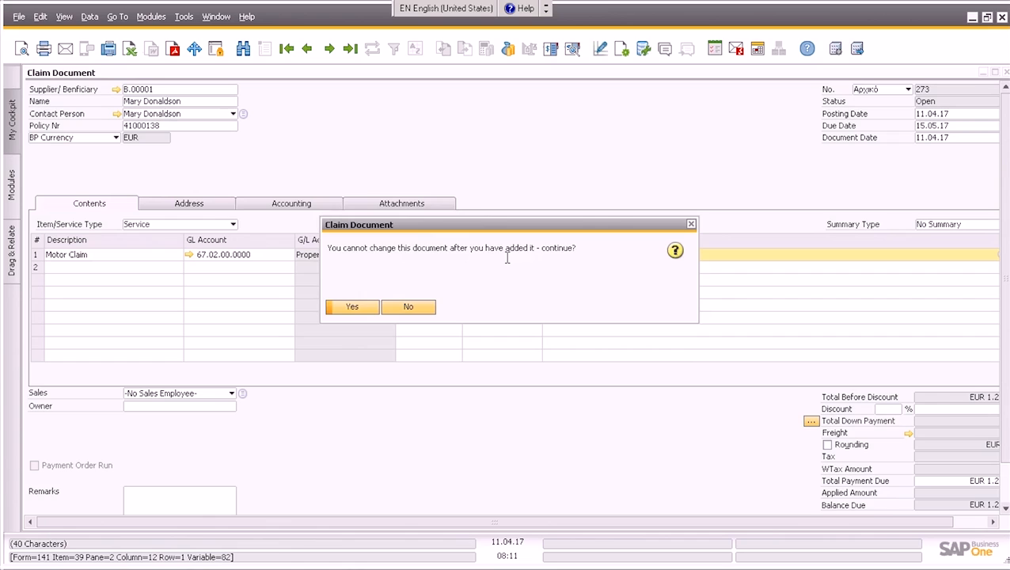
key(Return)
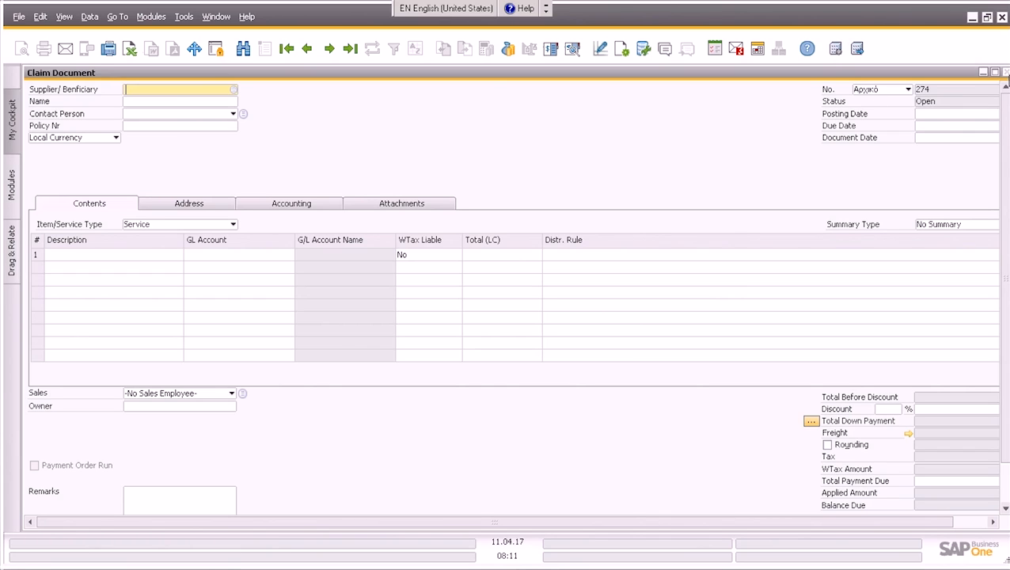
click(1005, 72)
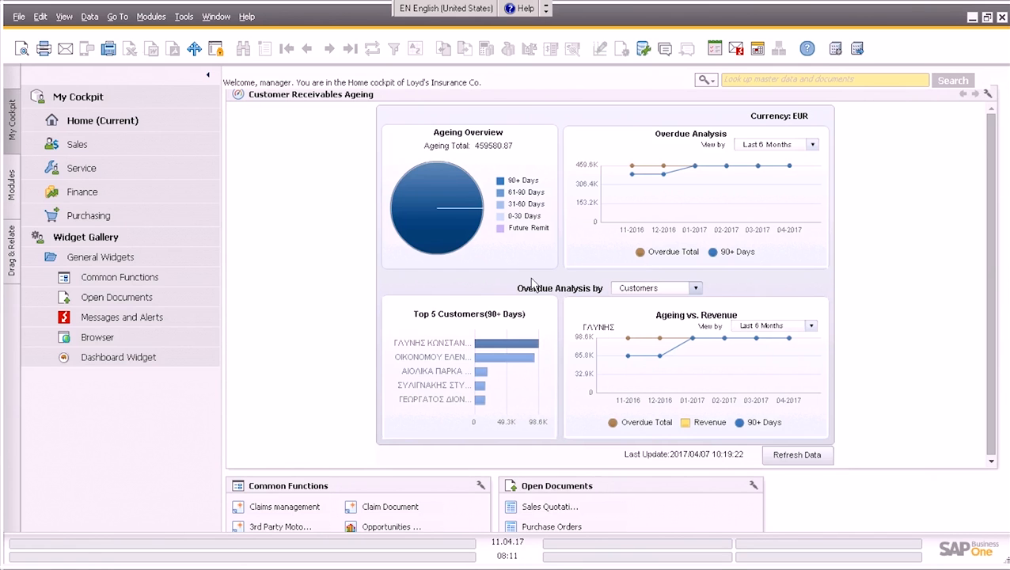